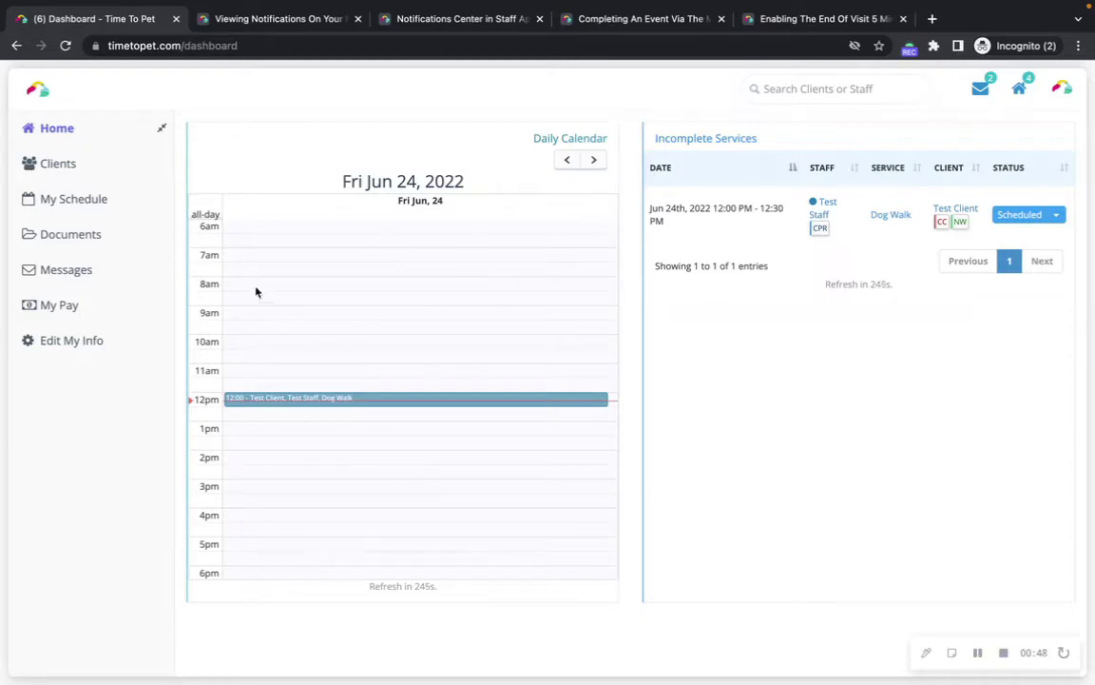
click(116, 168)
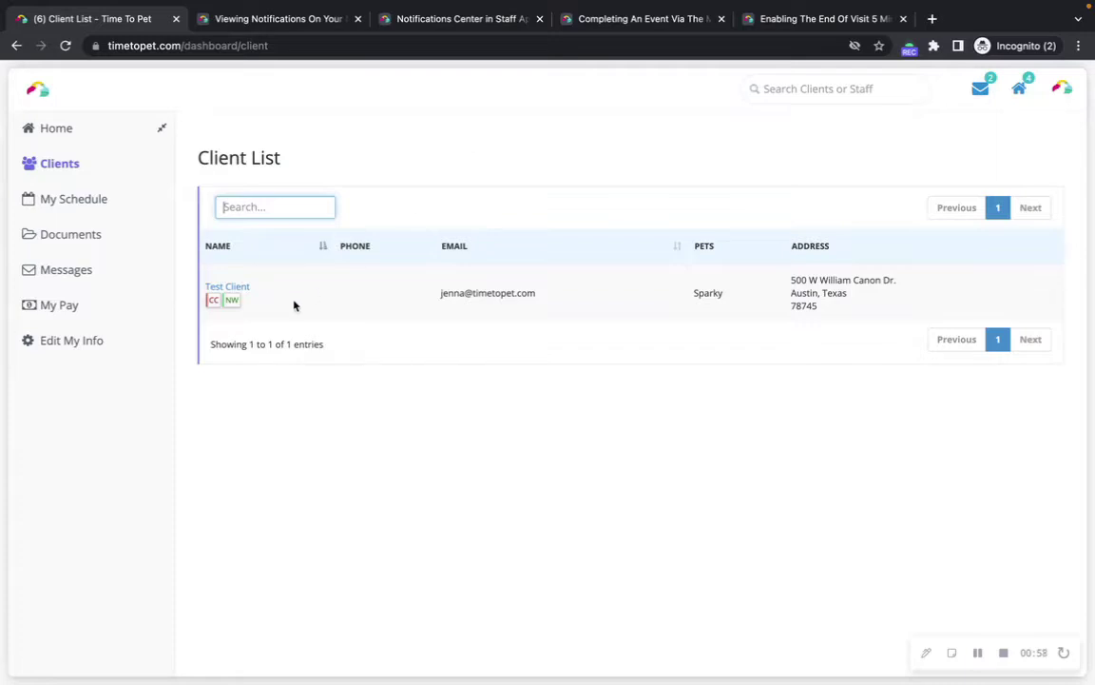
click(230, 287)
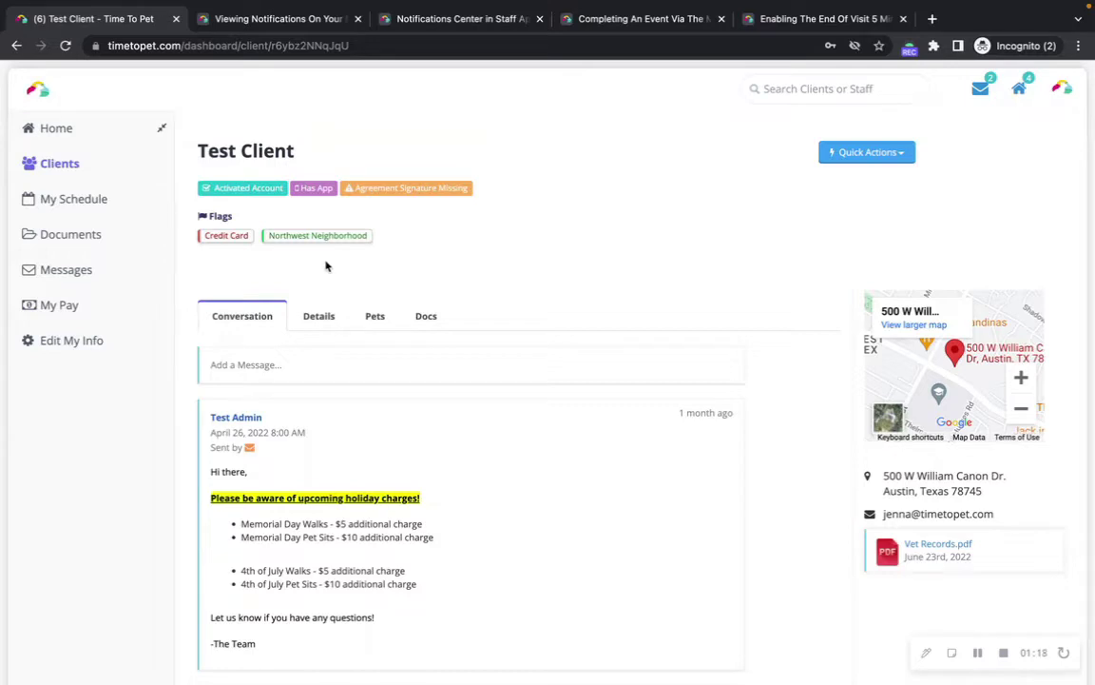
mouse_move(228, 243)
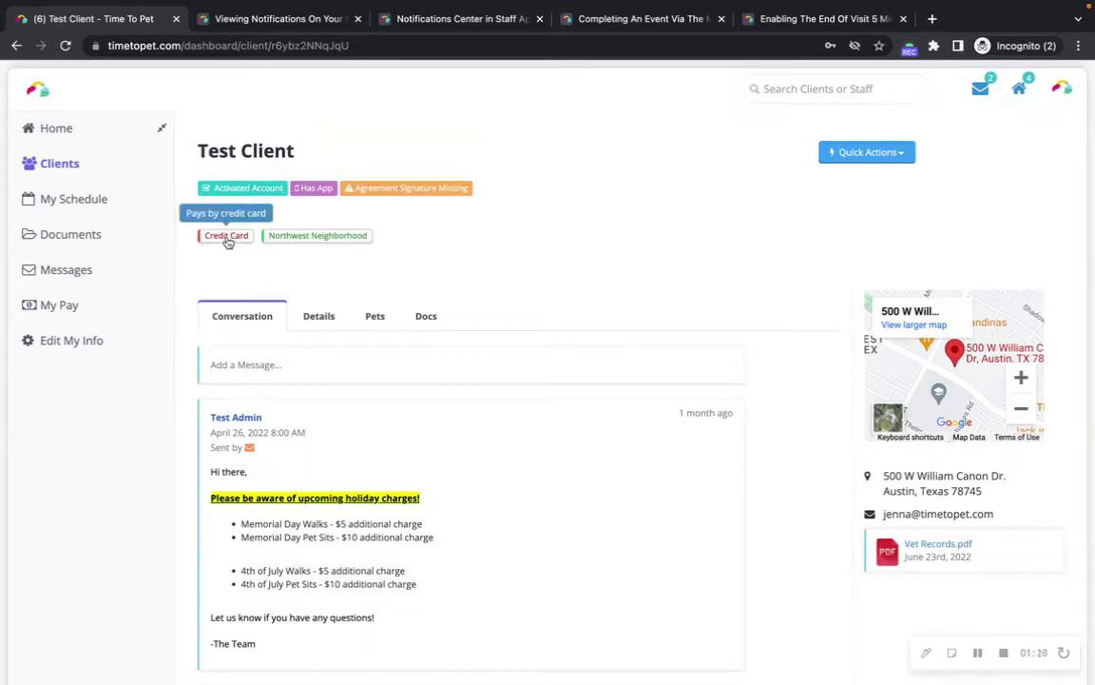
mouse_move(348, 245)
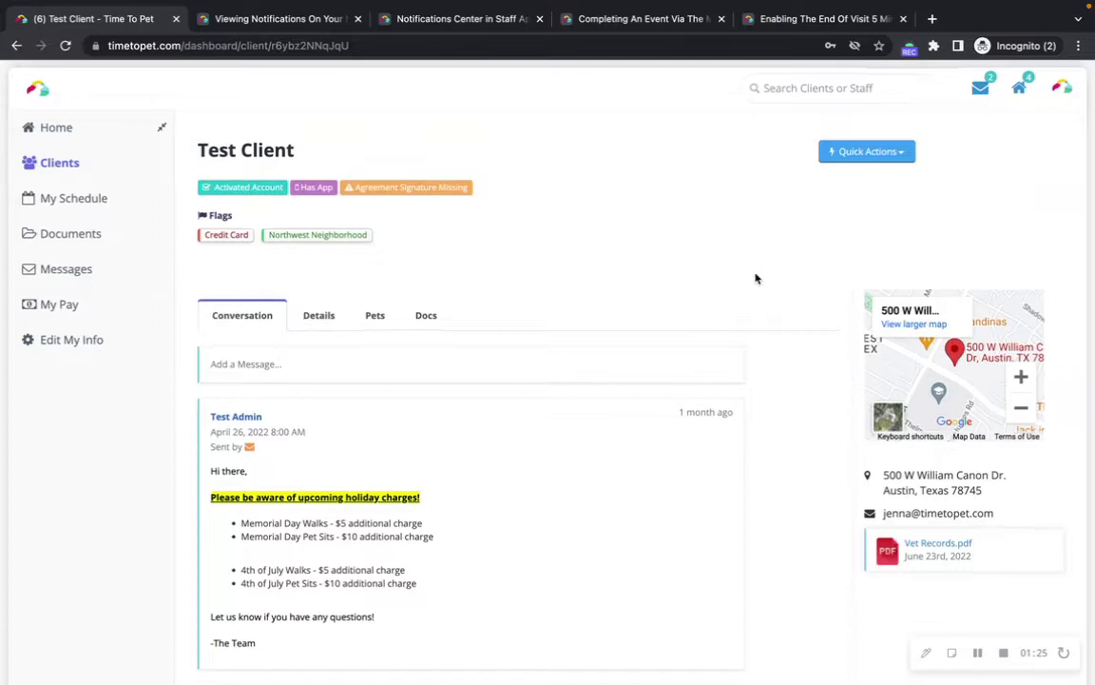
scroll(756, 277, down, 1)
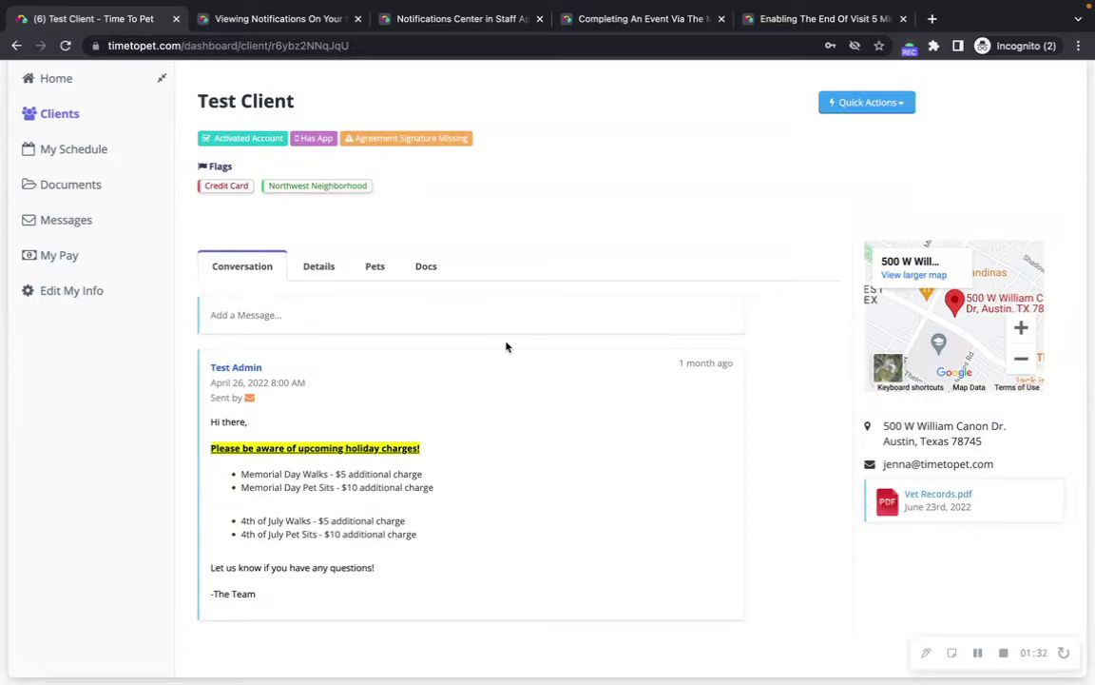
Start a new message to Test Client reading 'Hi!'.
click(362, 316)
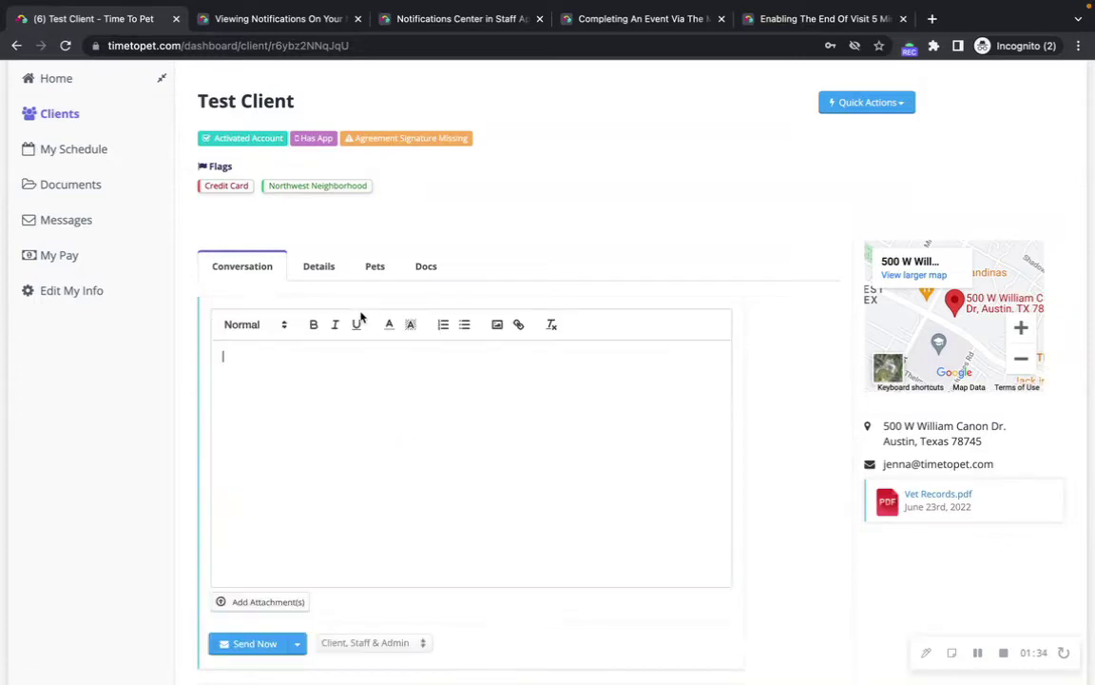
scroll(518, 441, down, 1)
text(Hi!)
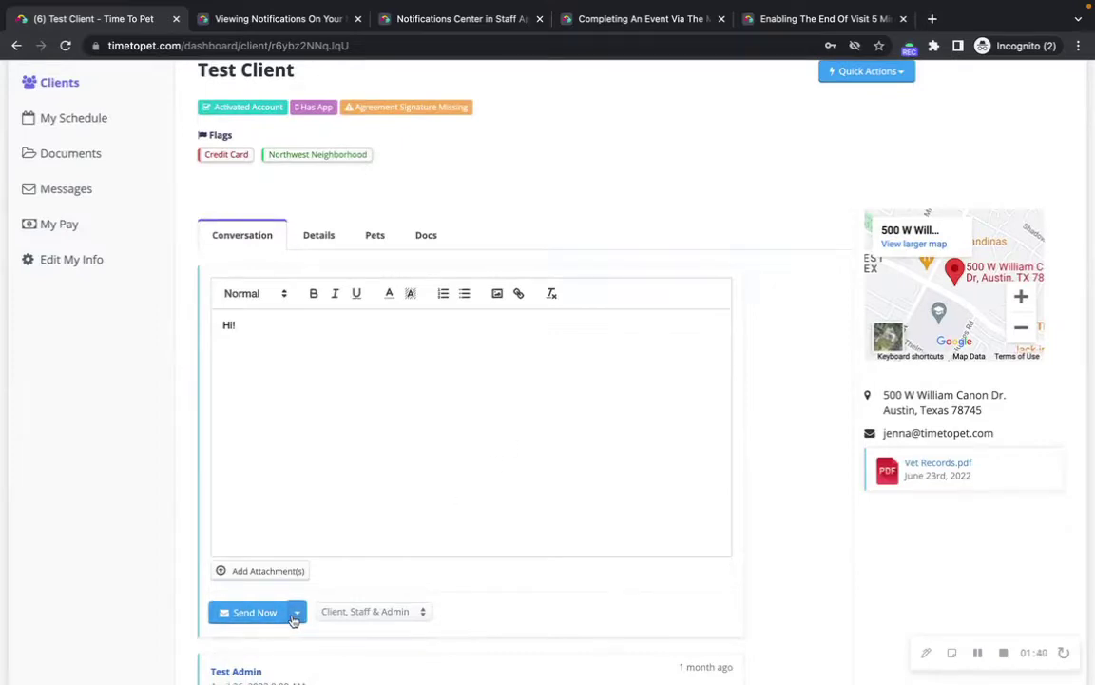
Try Schedule For Later for the message, cancel it, and bring up the client's Details tab.
click(297, 613)
scroll(304, 622, down, 1)
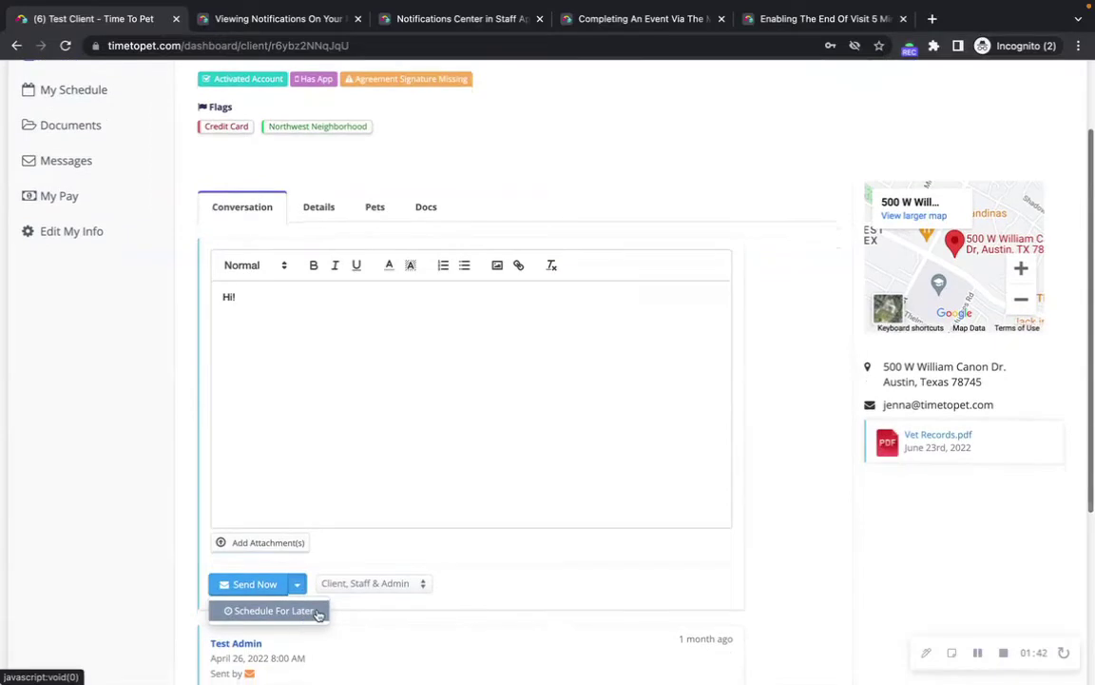
click(322, 612)
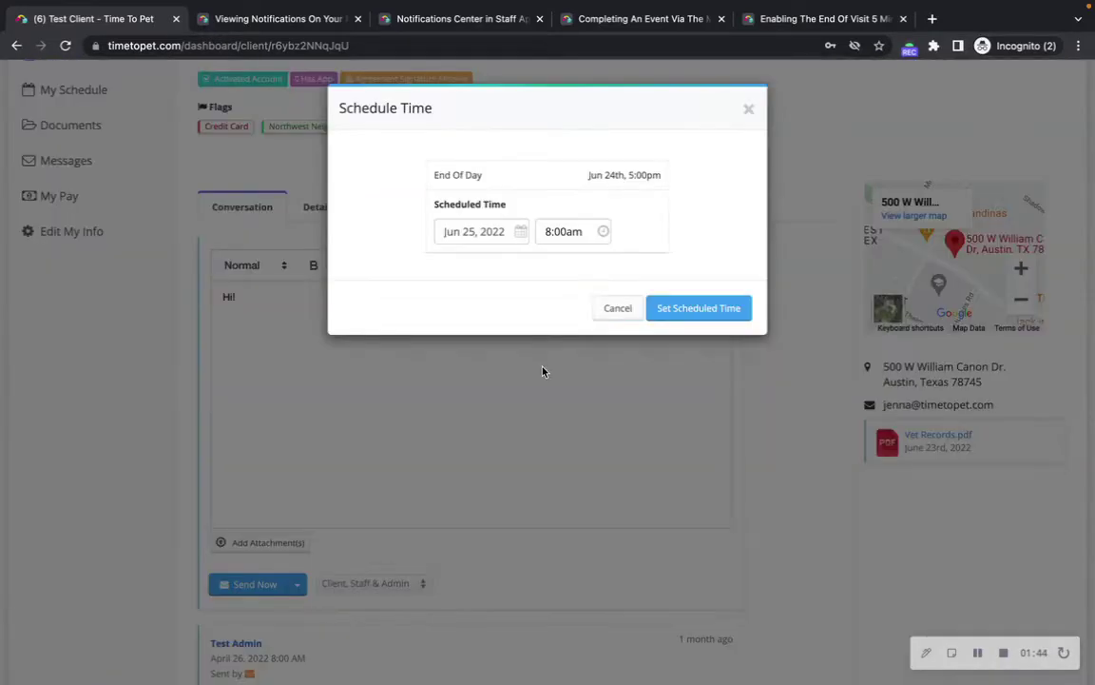
click(610, 308)
scroll(475, 238, up, 1)
click(315, 243)
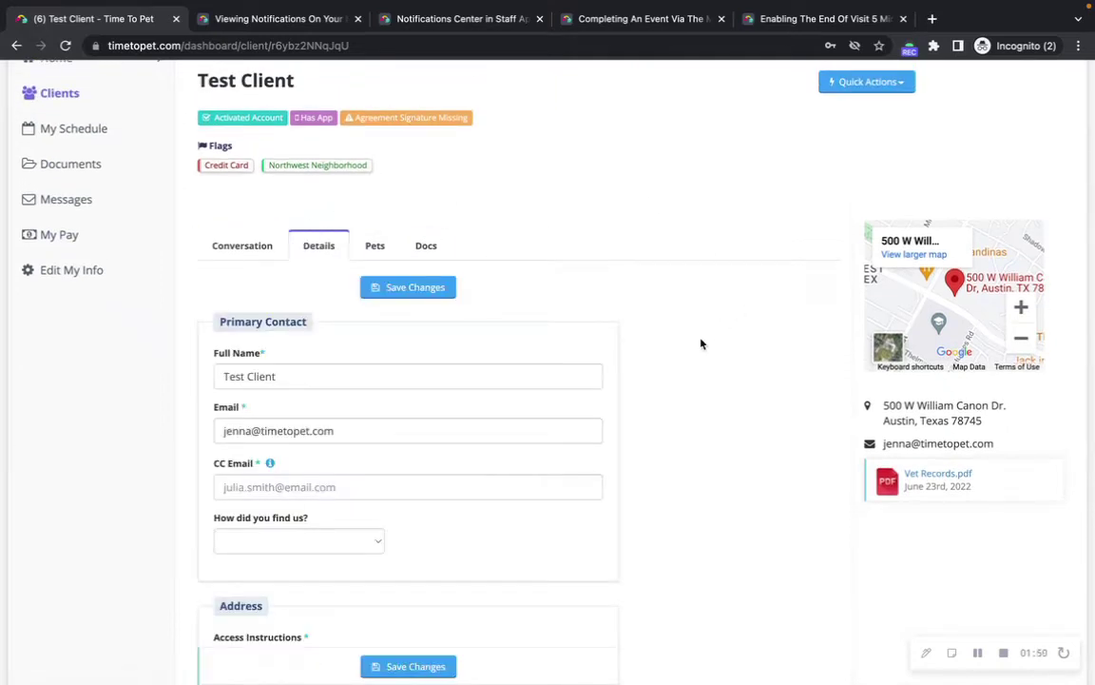
Scroll through the address and emergency contact fields, then show Sparky's details on the Pets tab.
scroll(734, 447, down, 3)
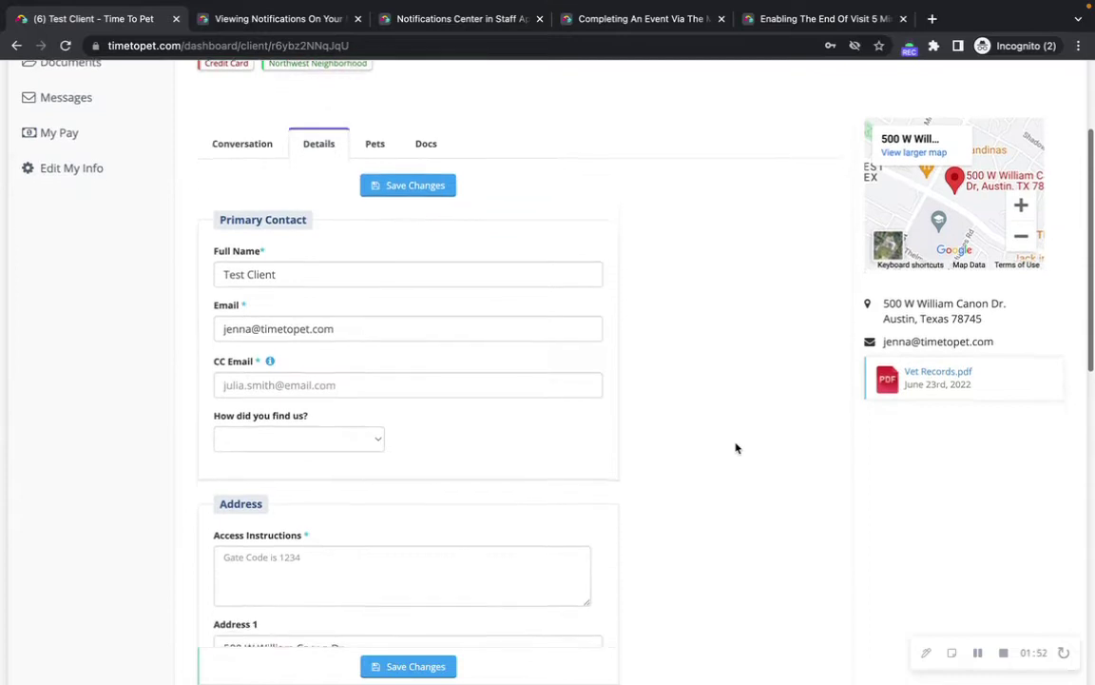
scroll(735, 447, down, 3)
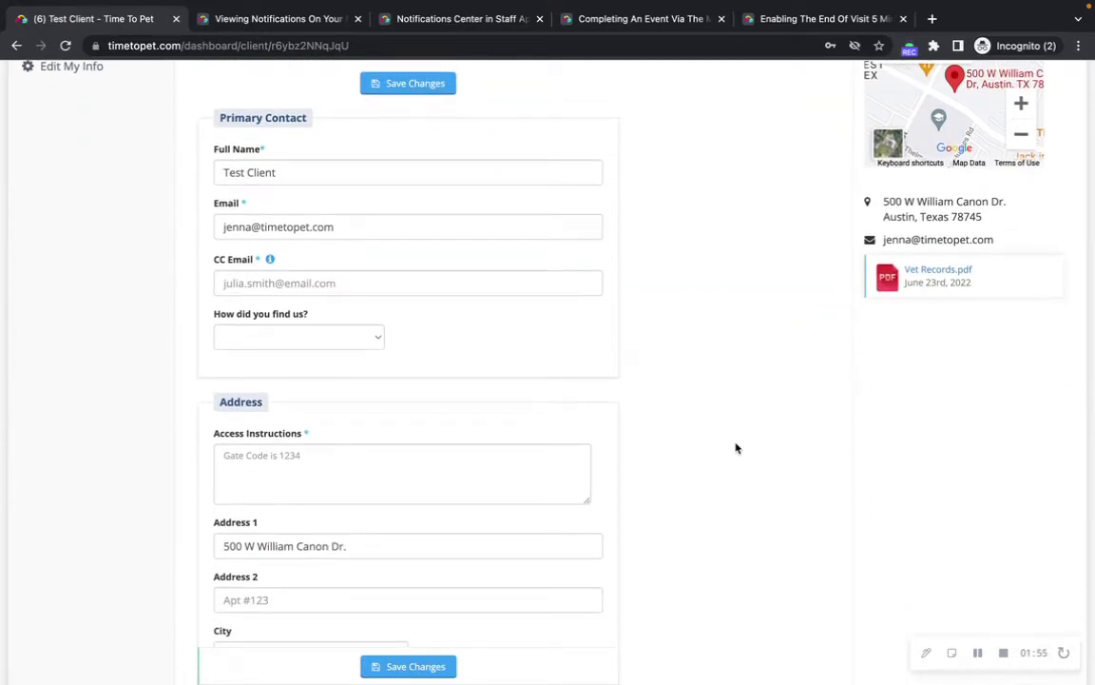
scroll(735, 447, down, 12)
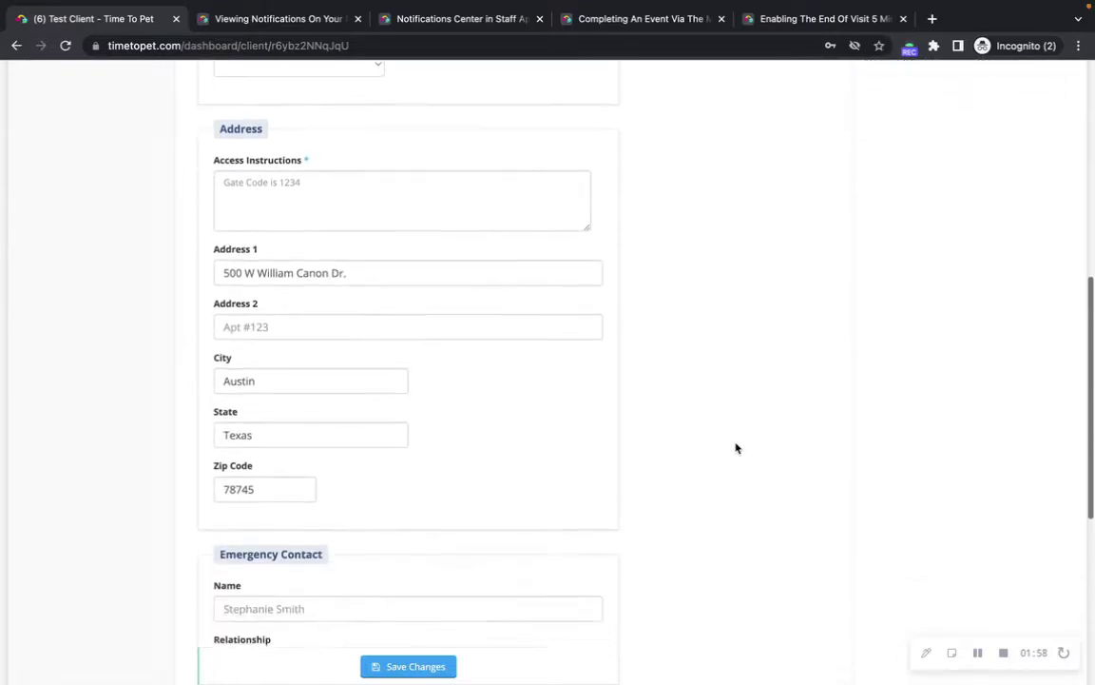
scroll(735, 447, down, 4)
scroll(735, 447, up, 16)
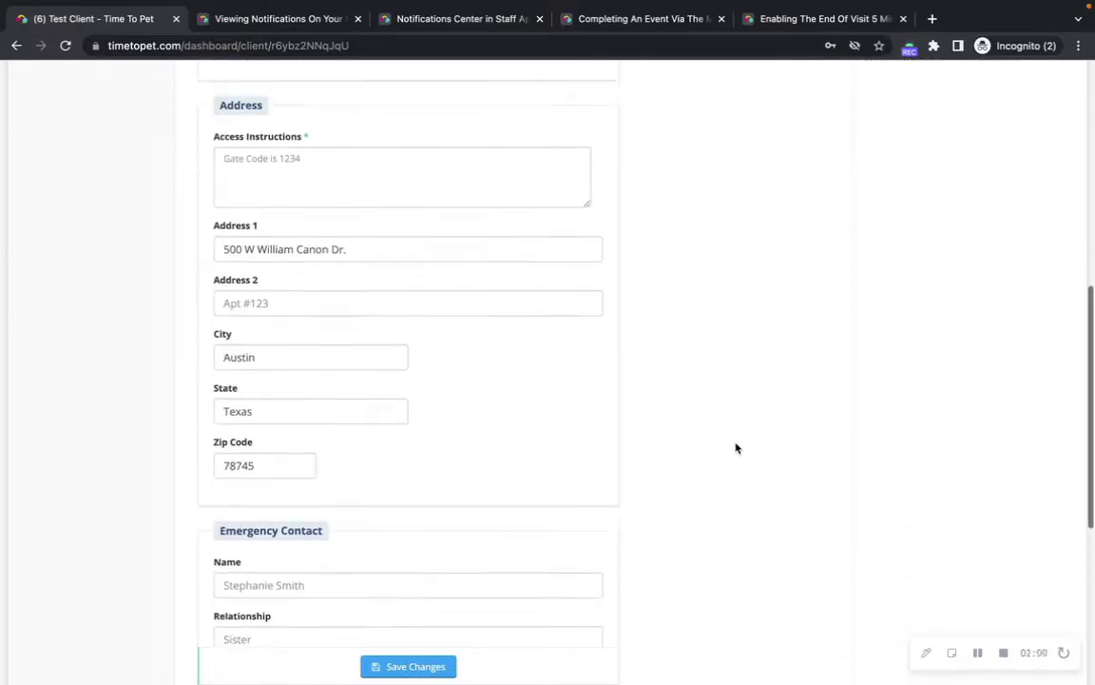
scroll(735, 447, up, 3)
click(372, 224)
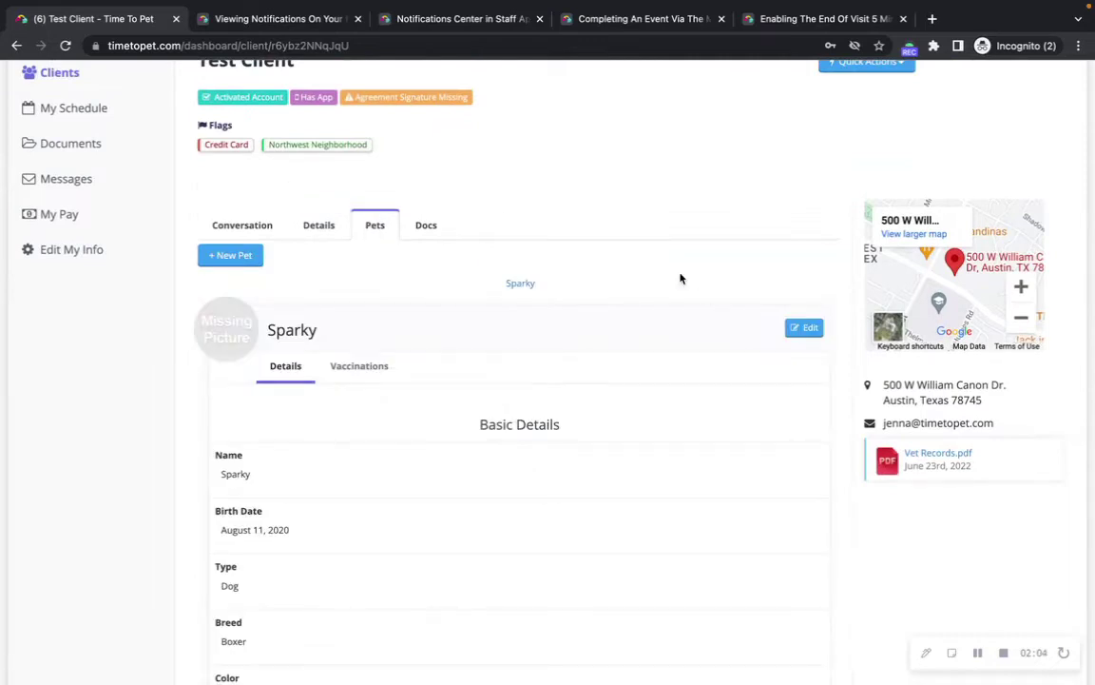
Look through Sparky's Edit Pet form and close it without saving.
scroll(681, 278, down, 5)
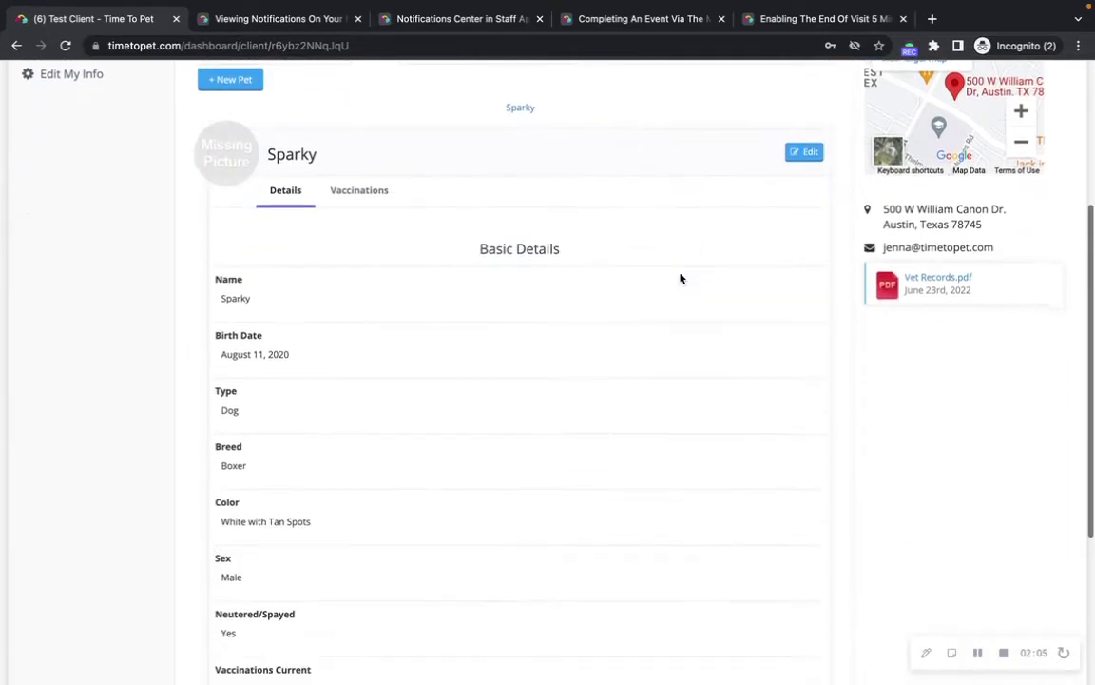
scroll(679, 276, up, 3)
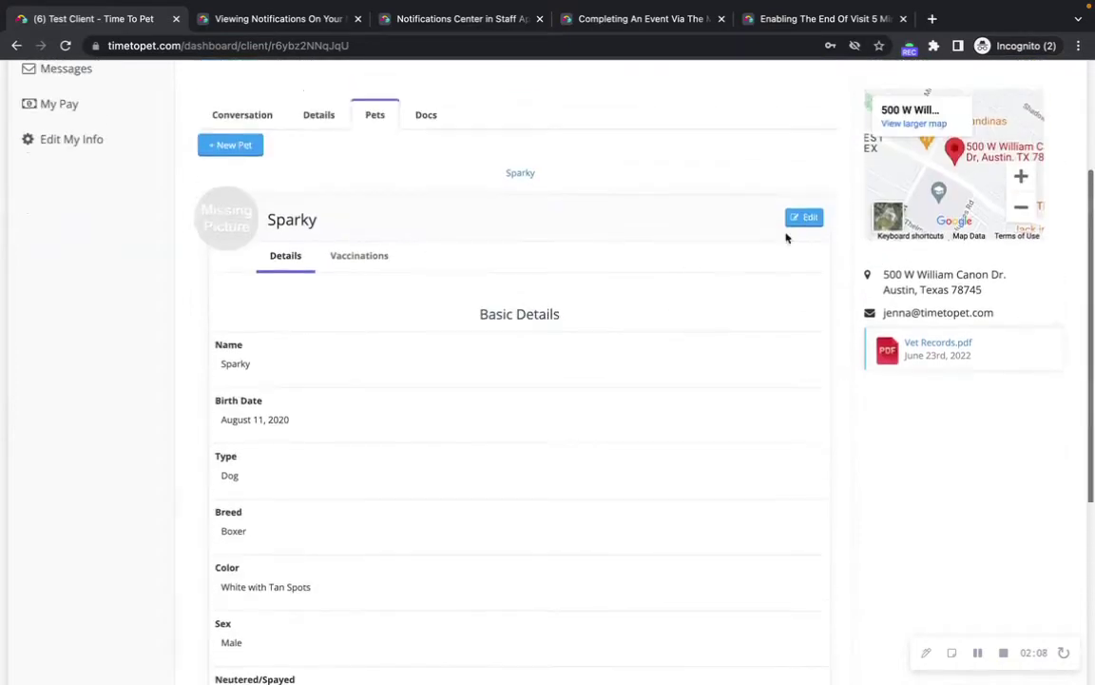
click(808, 217)
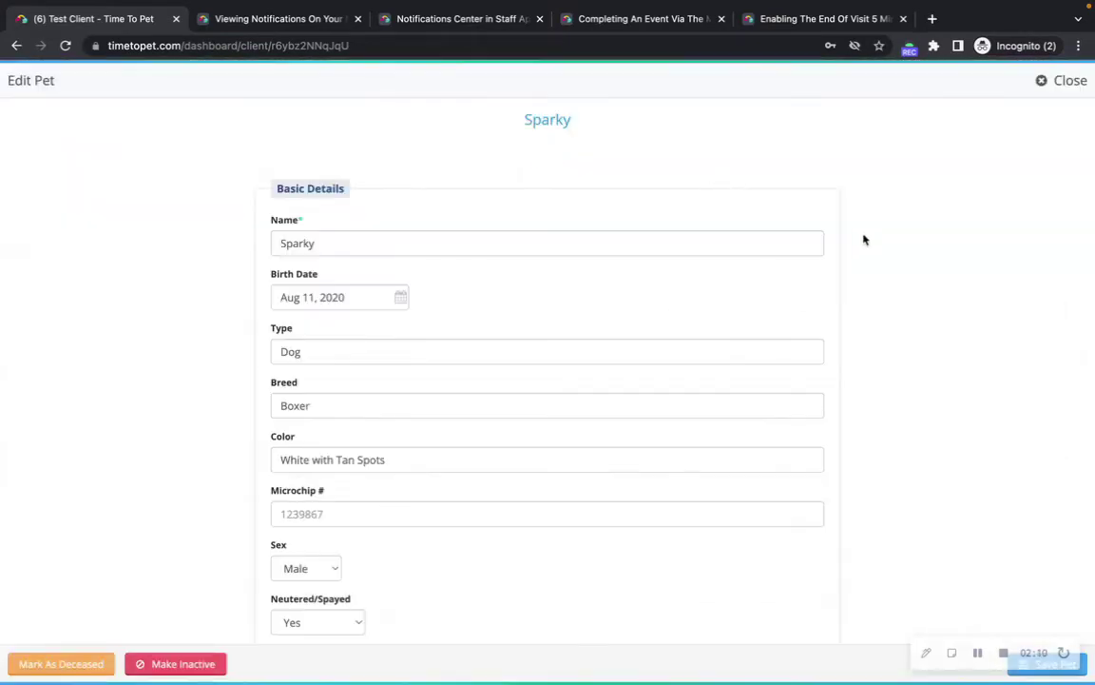
scroll(985, 305, down, 7)
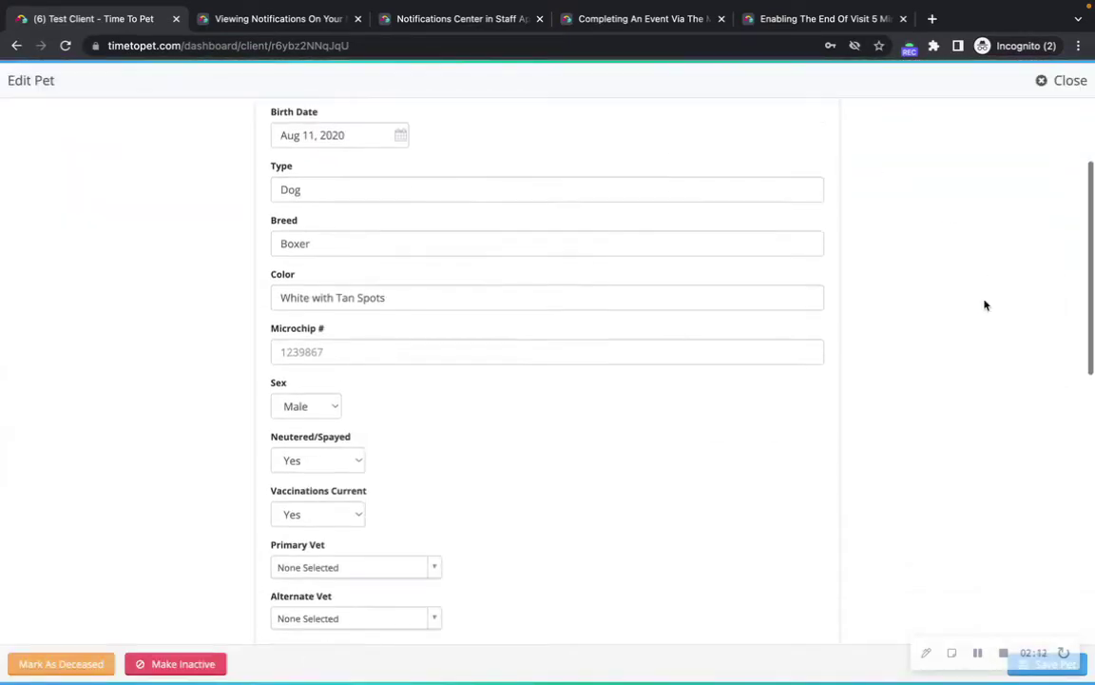
scroll(985, 304, down, 7)
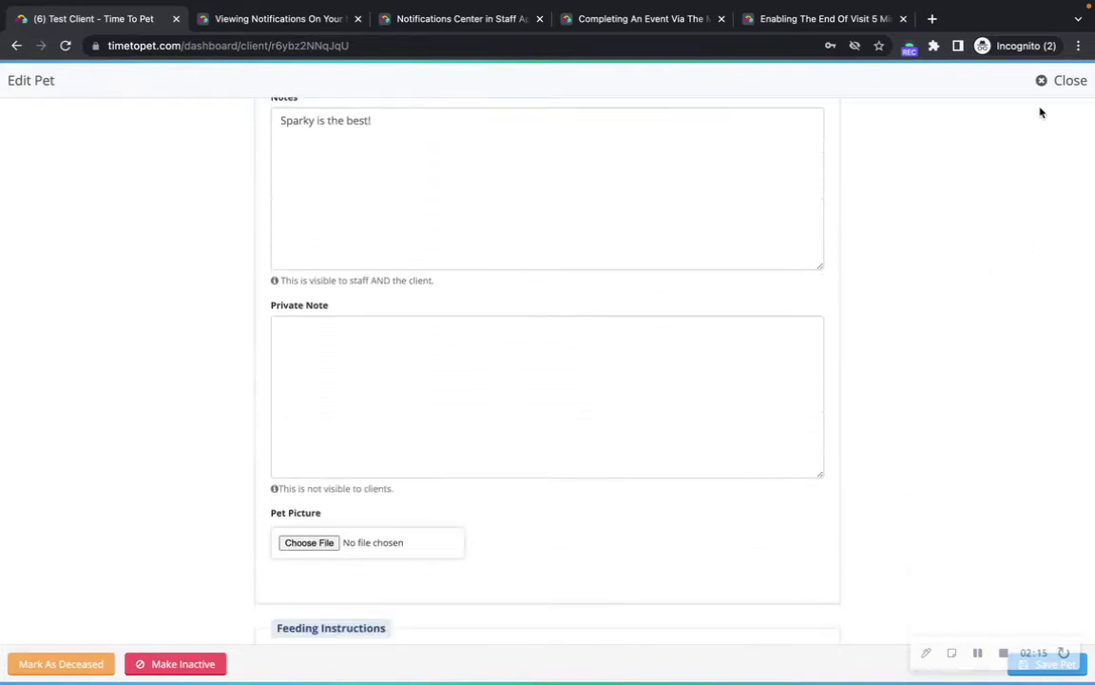
click(1046, 81)
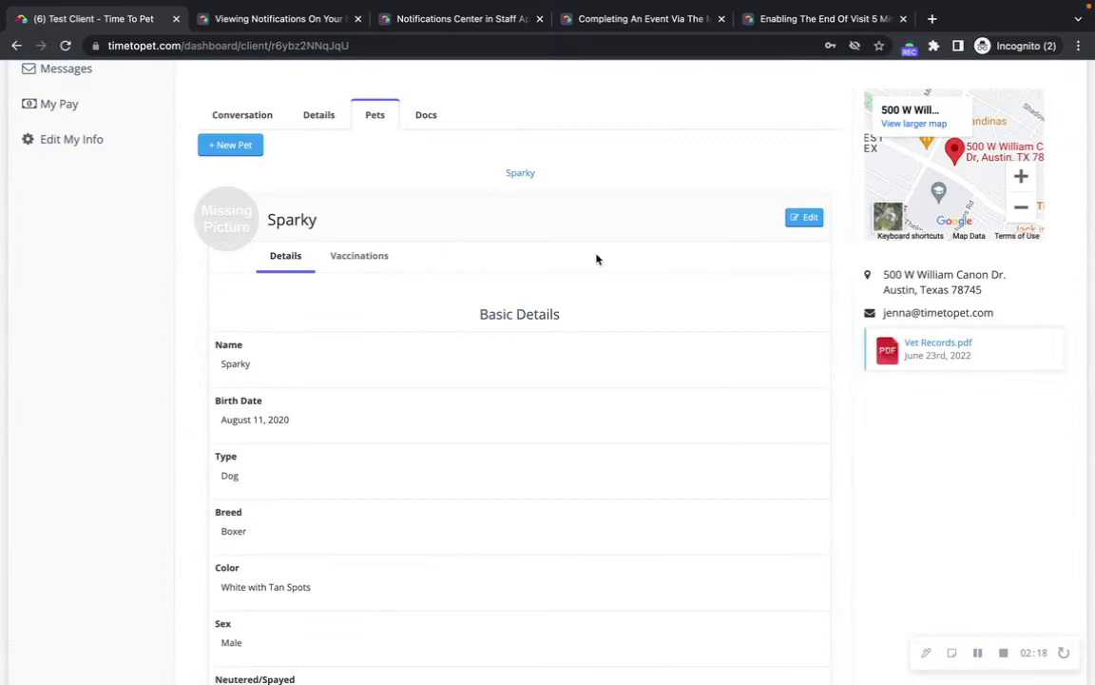
Expand Sparky's Rabies vaccination on the Vaccinations tab, expiring Jul 28th, 2022.
click(344, 255)
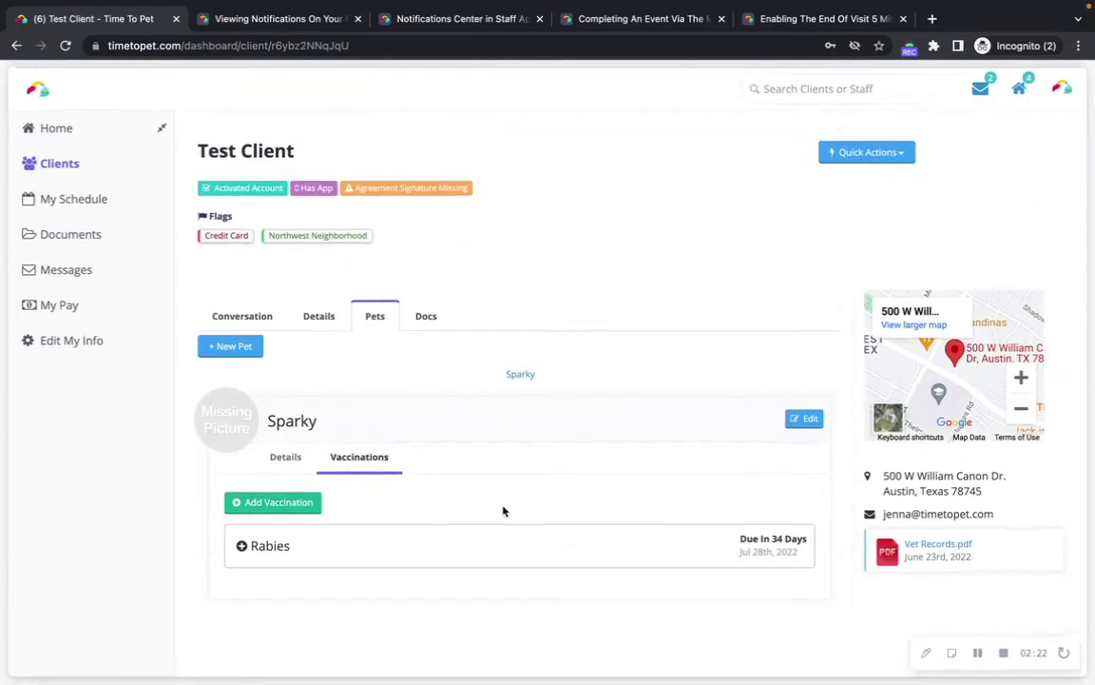
click(335, 543)
scroll(579, 478, down, 2)
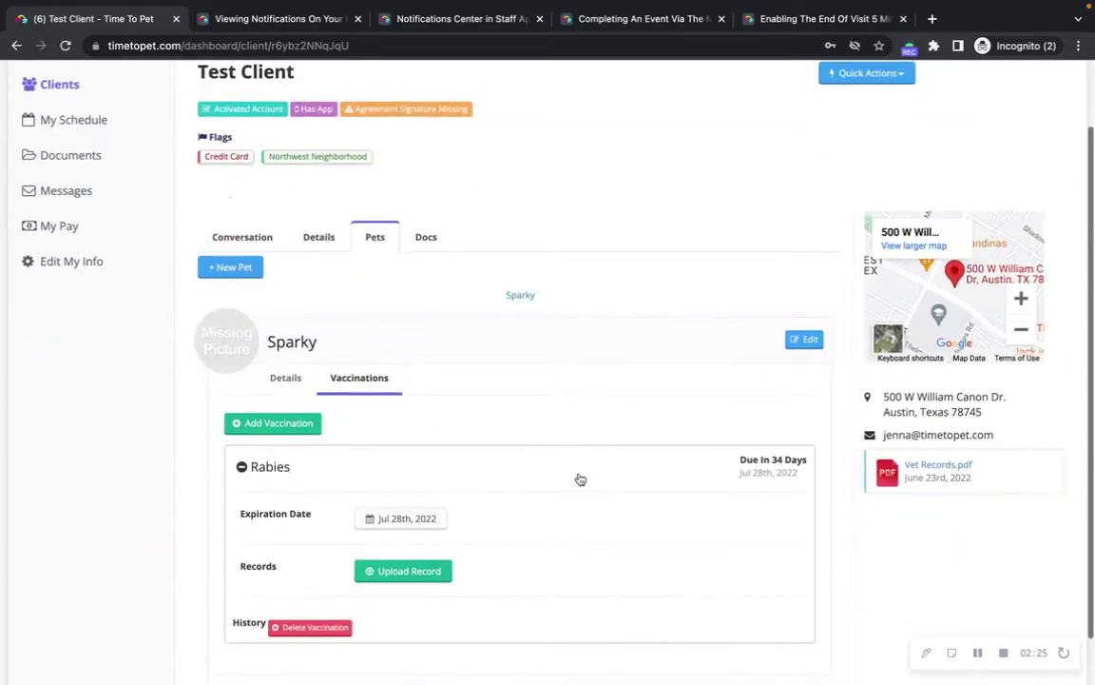
scroll(580, 479, down, 1)
scroll(579, 477, up, 3)
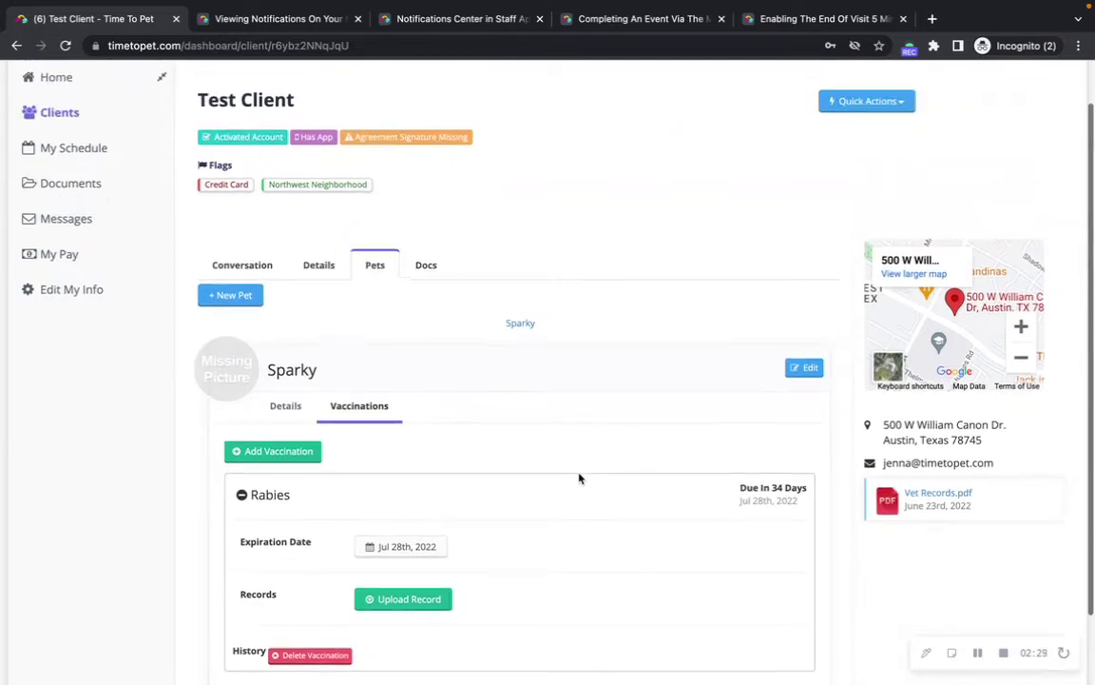
Confirm the Test Agreement is unsigned via Quick Actions > Agreements, leaving Vet Records.pdf listed on Docs.
click(437, 283)
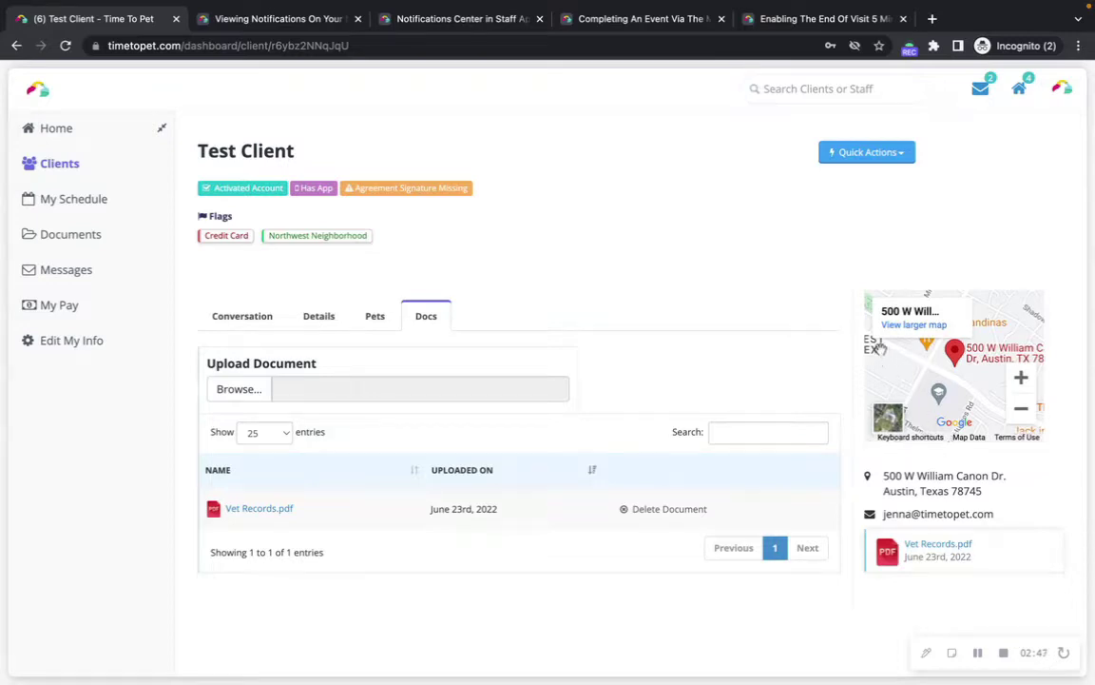
click(909, 159)
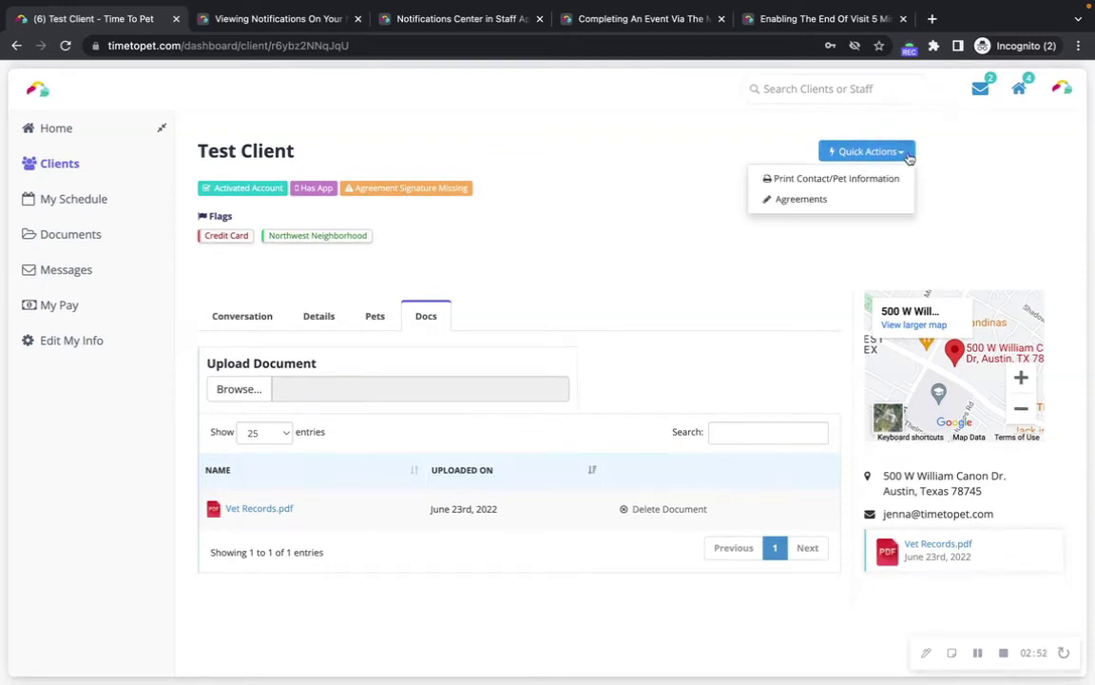
click(849, 203)
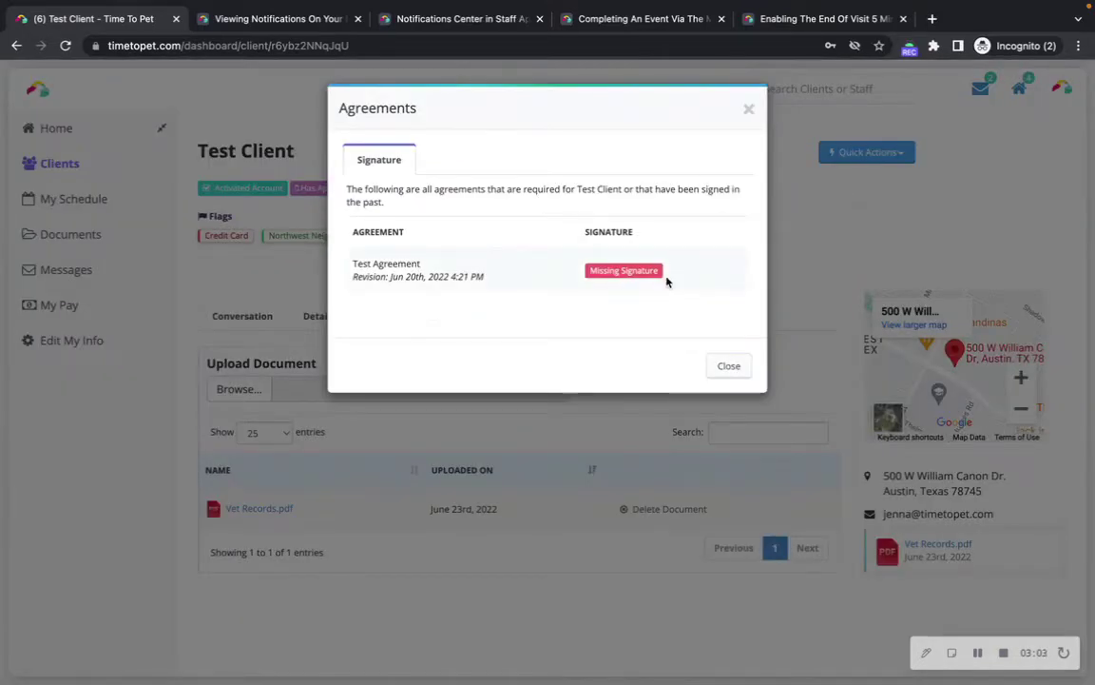
click(731, 366)
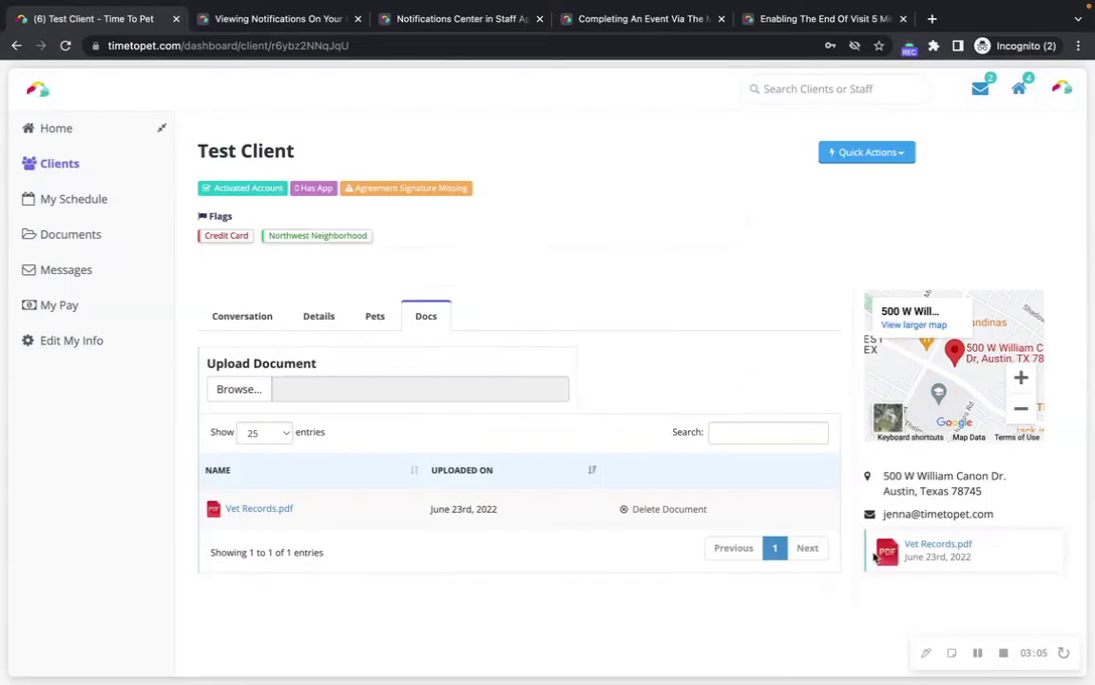
click(105, 199)
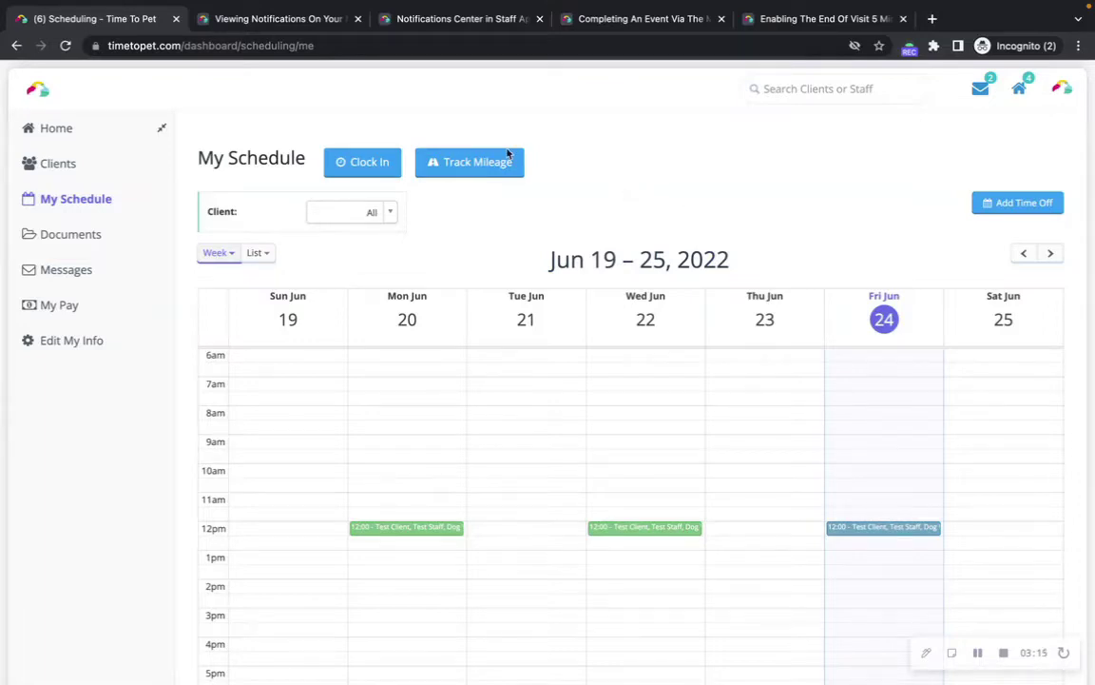
click(359, 171)
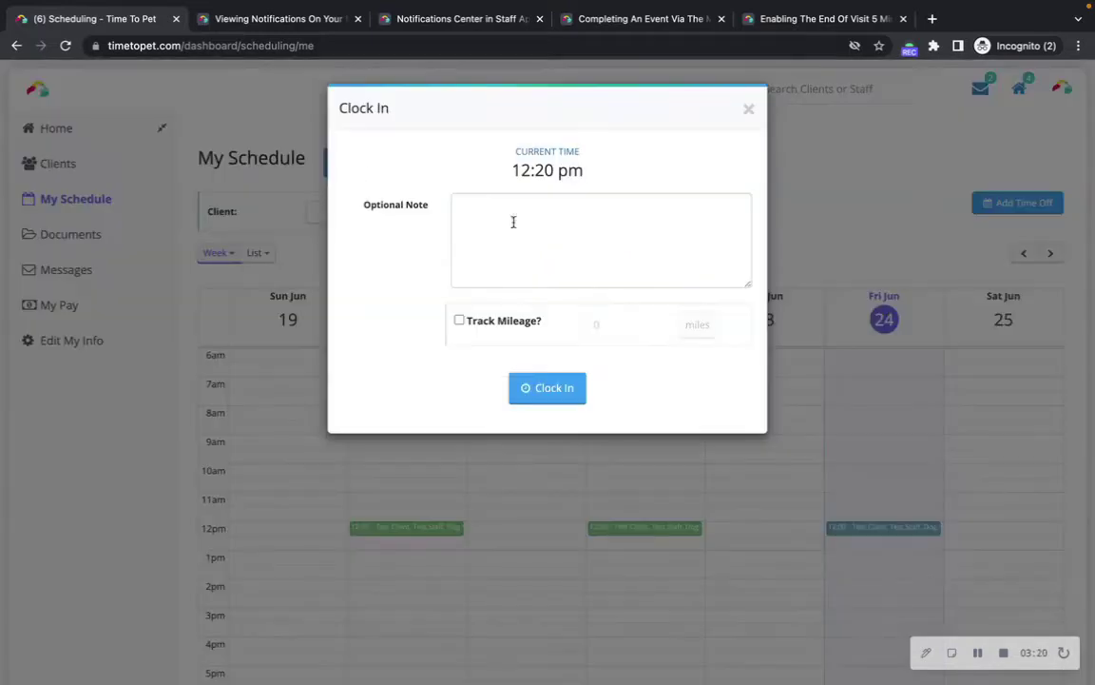
click(679, 235)
click(751, 111)
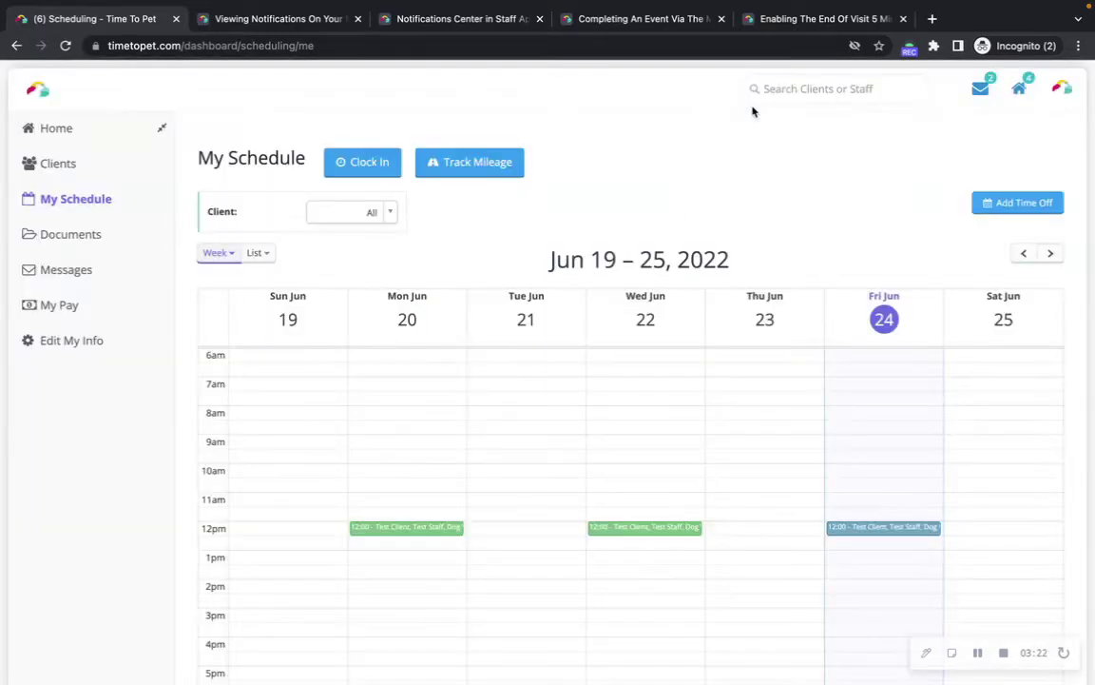
click(511, 163)
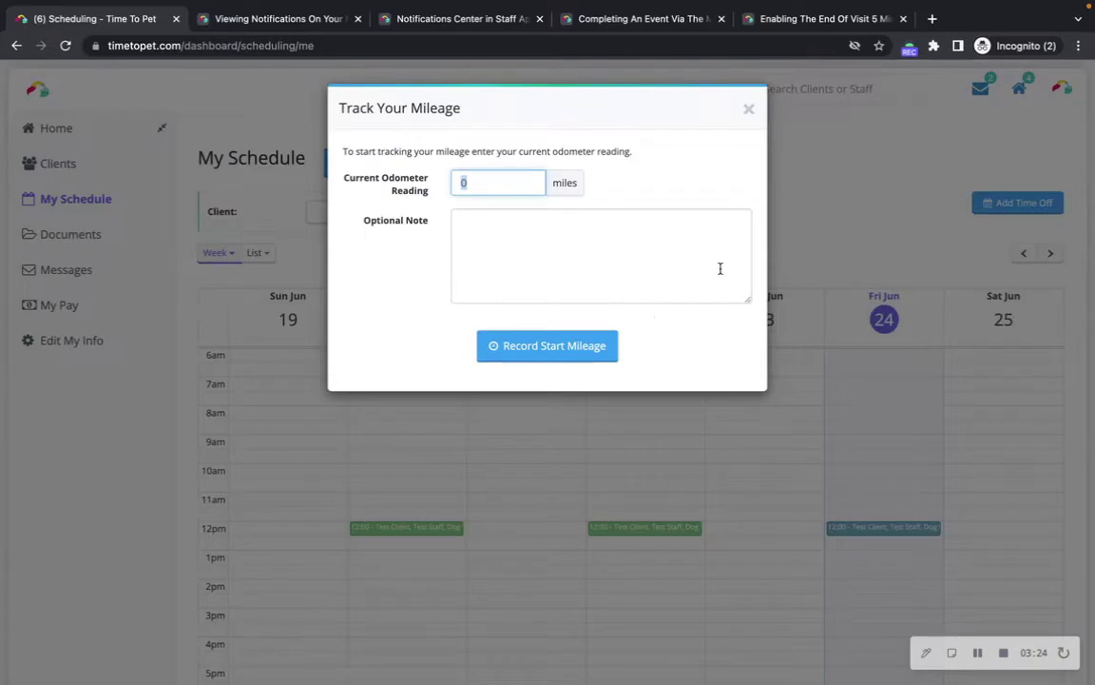
click(720, 269)
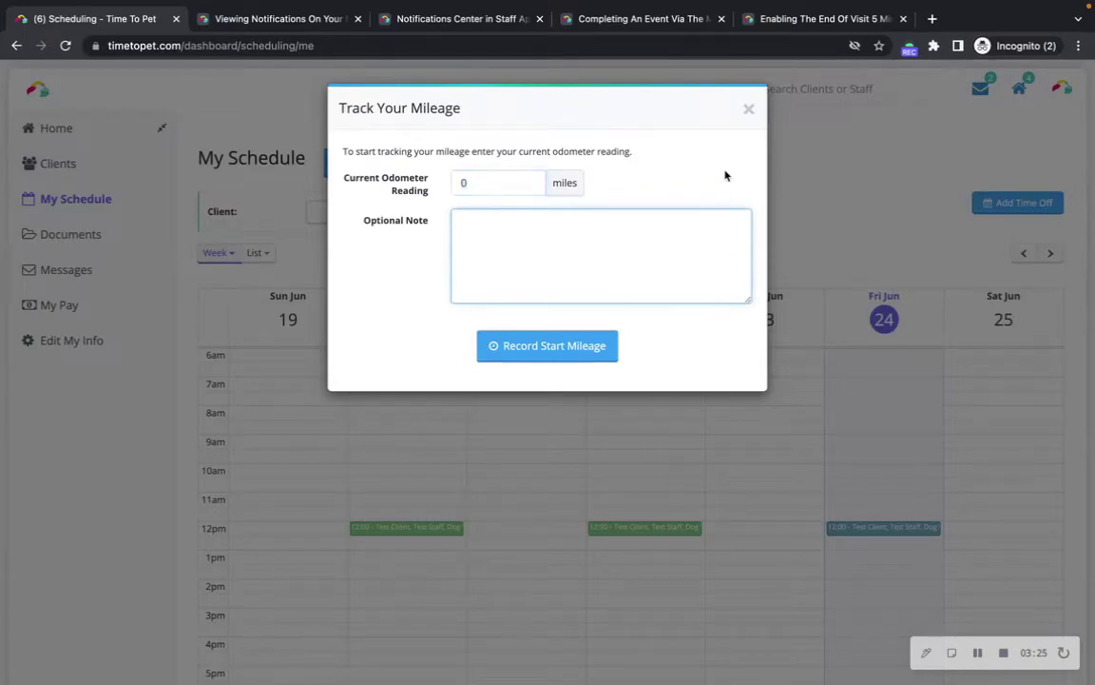
click(748, 110)
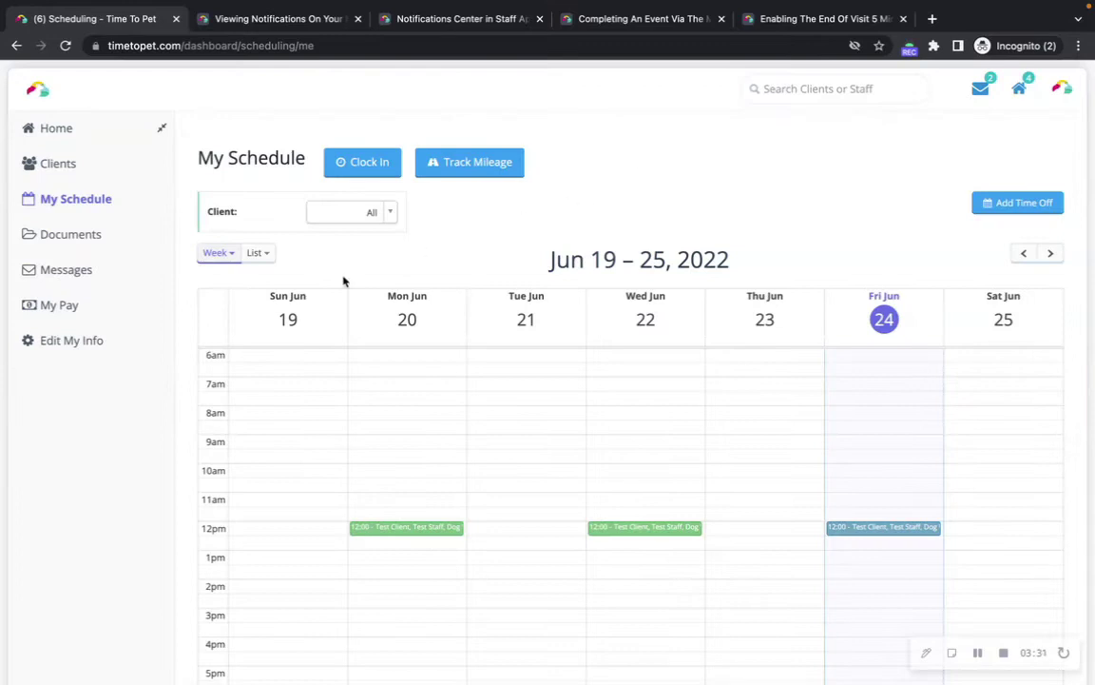
Show My Schedule as a List > Week view of Jun 19–25, 2022 for All clients.
click(368, 213)
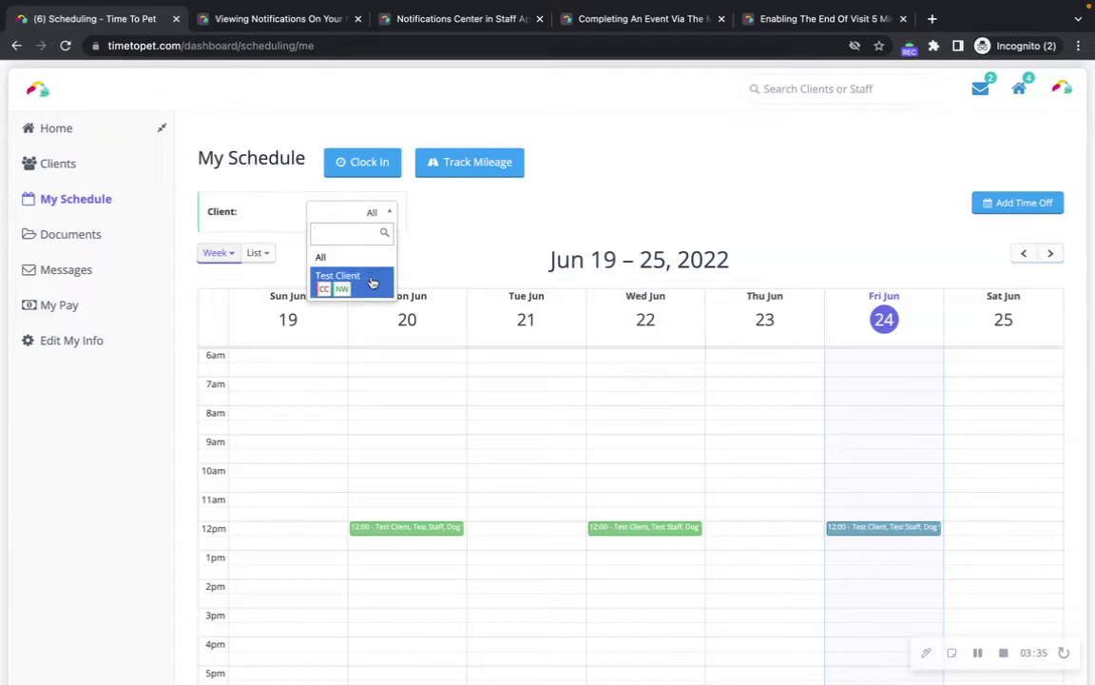
click(388, 213)
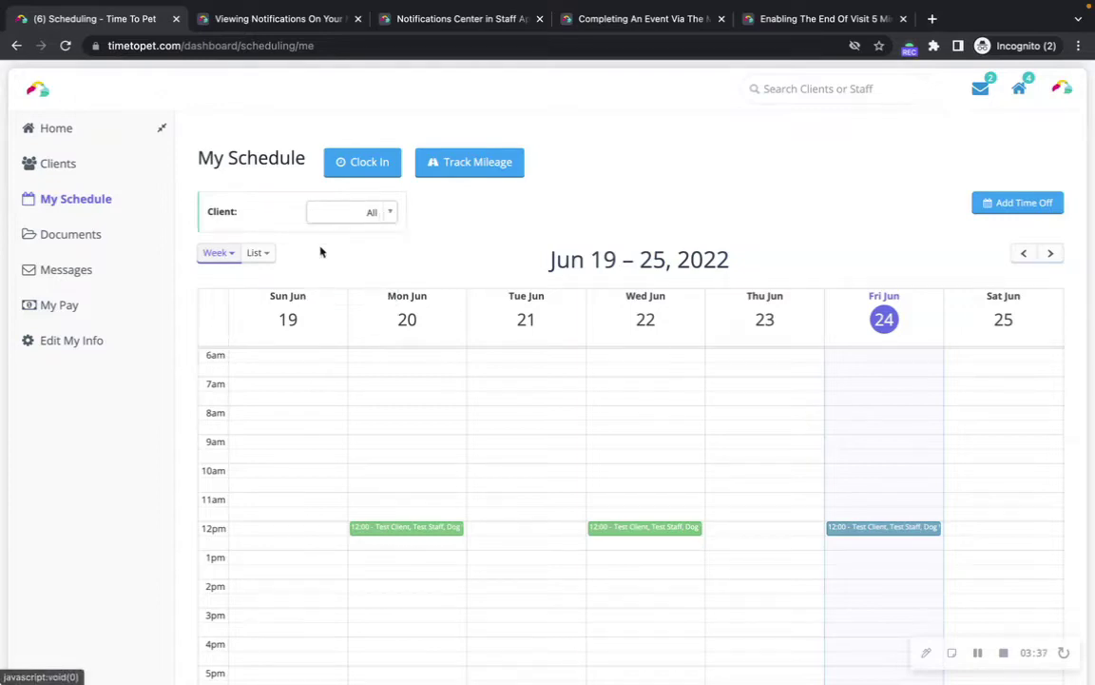
click(218, 255)
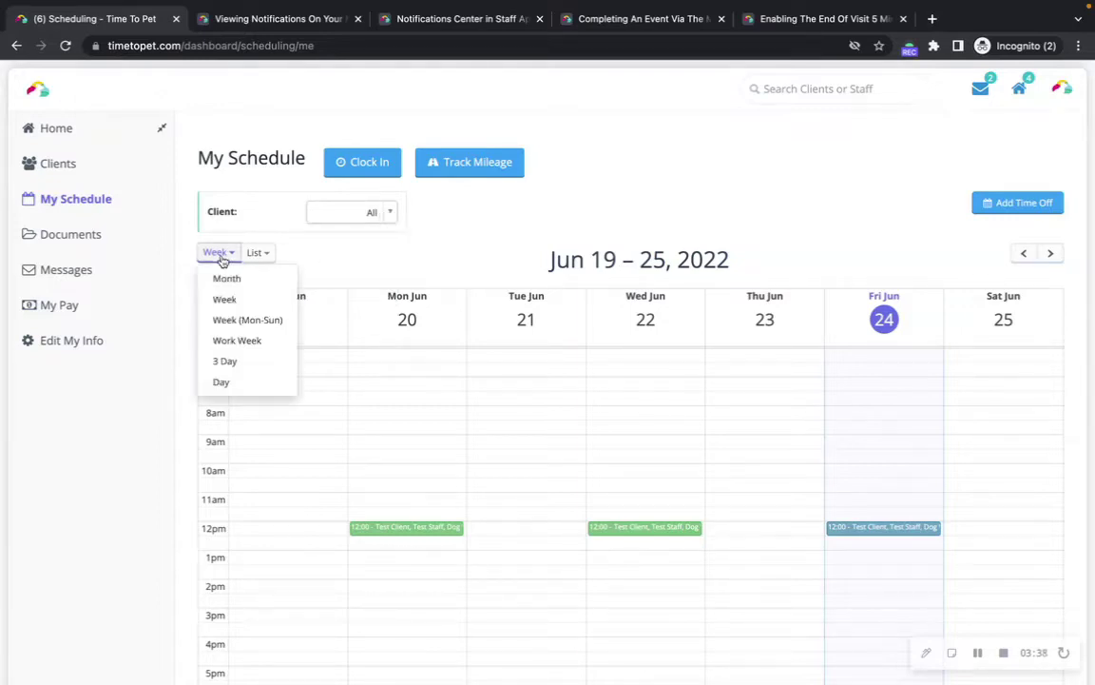
click(263, 281)
scroll(381, 252, down, 2)
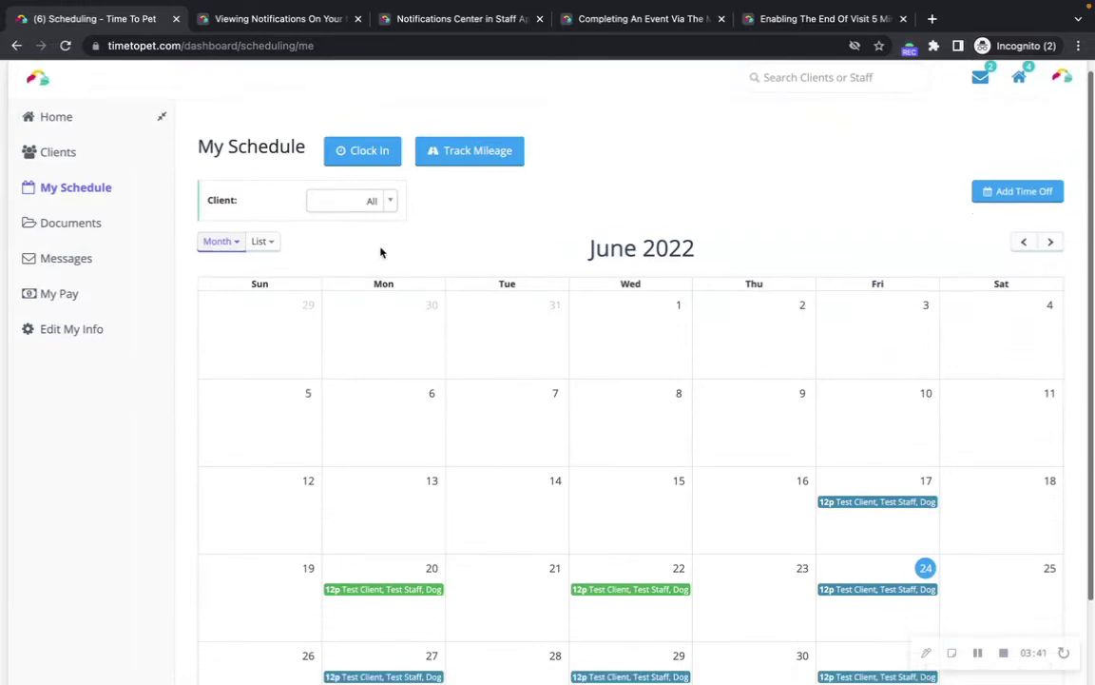
click(269, 185)
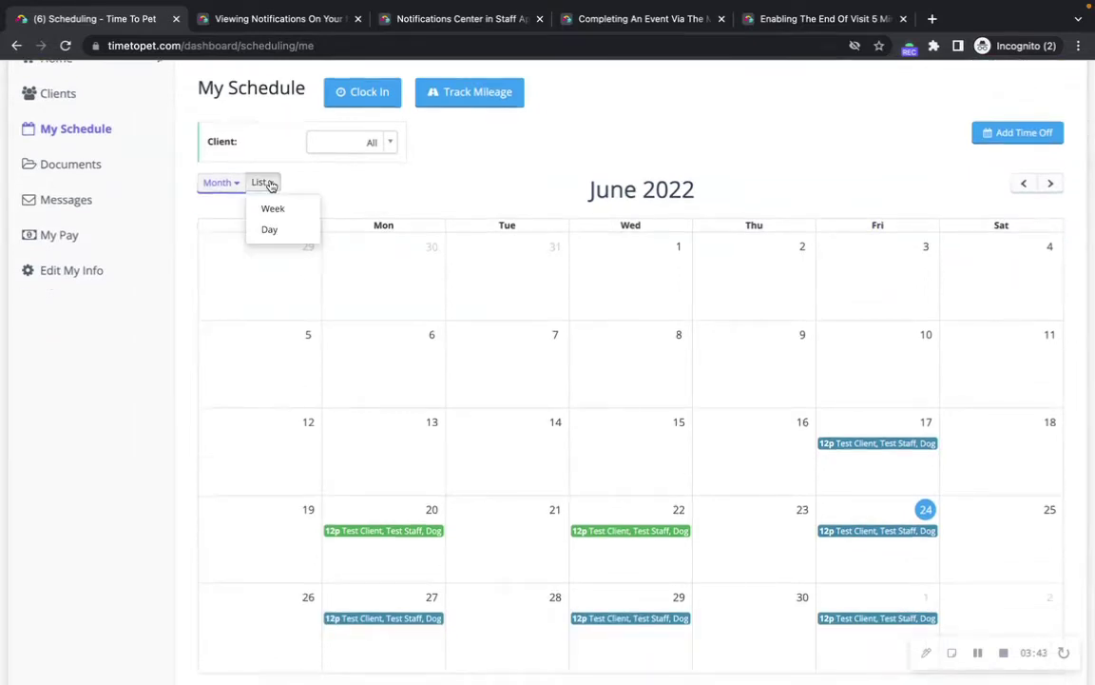
click(271, 208)
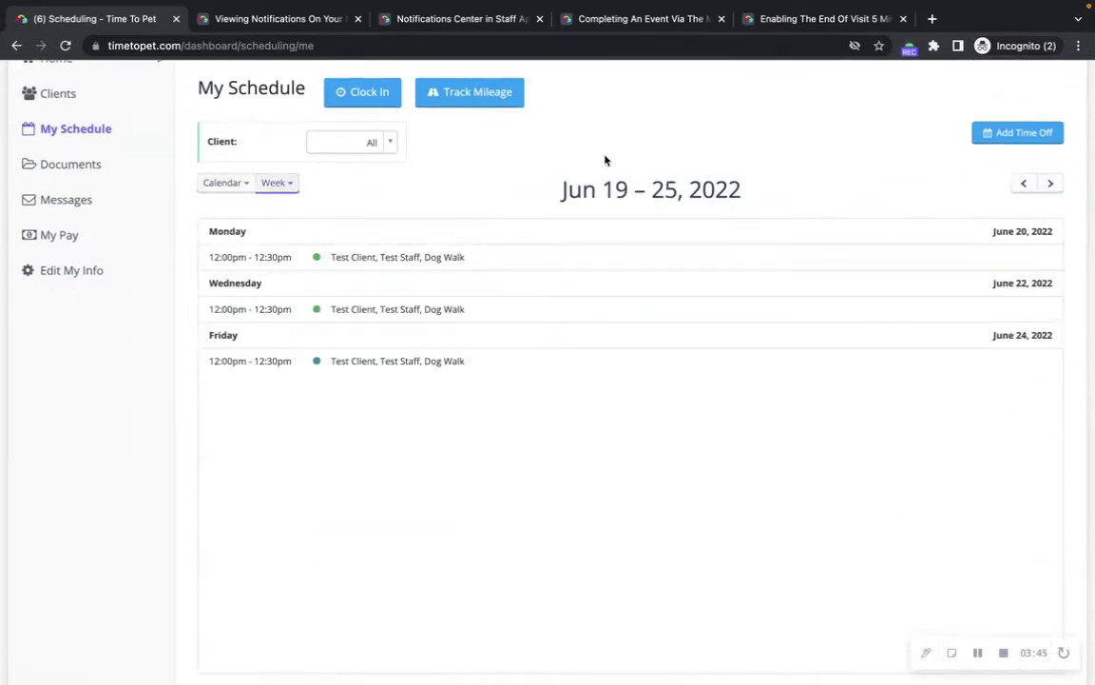
scroll(817, 168, up, 2)
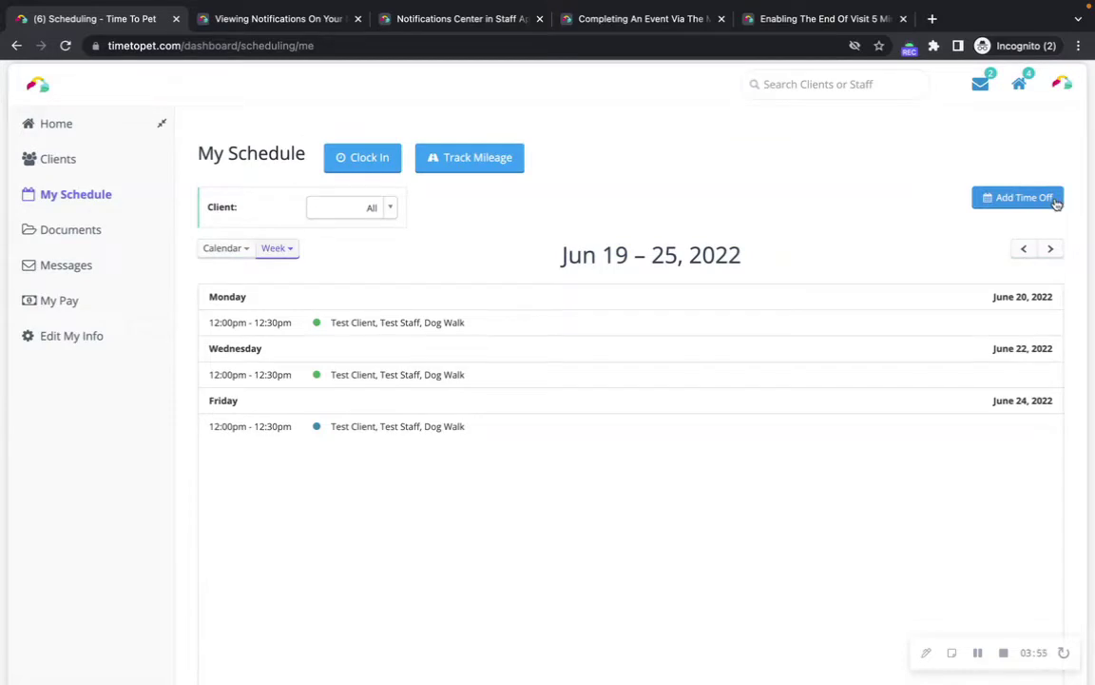
Draft a Repeat Weekly time-off request with an end date, then discard it.
click(1051, 201)
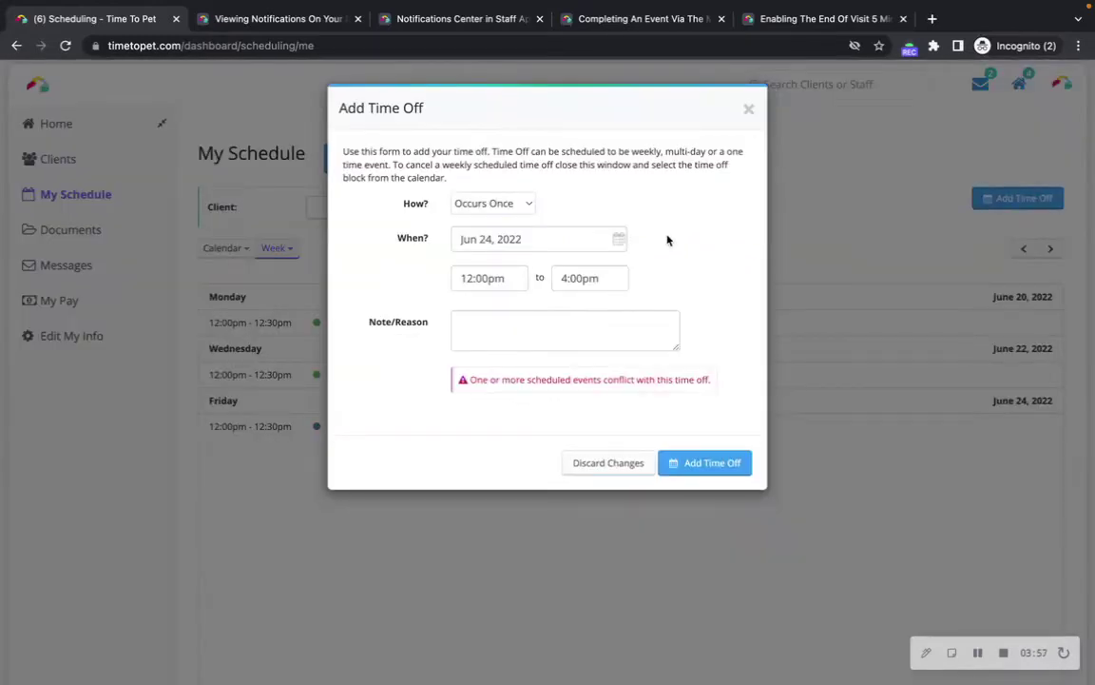
click(530, 211)
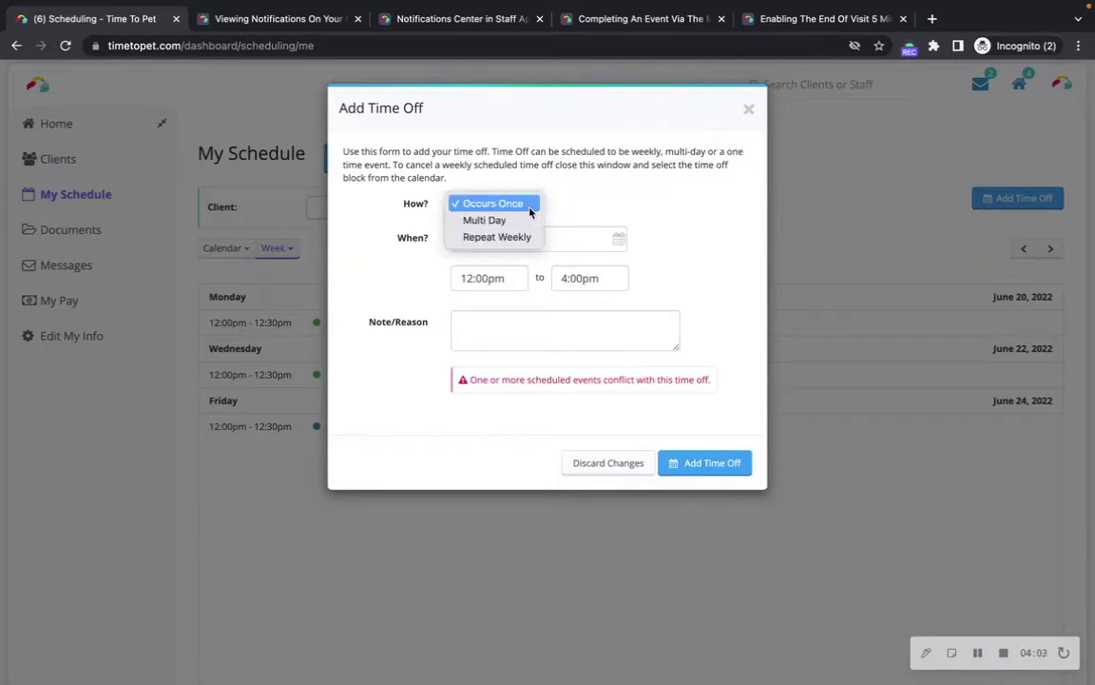
click(510, 225)
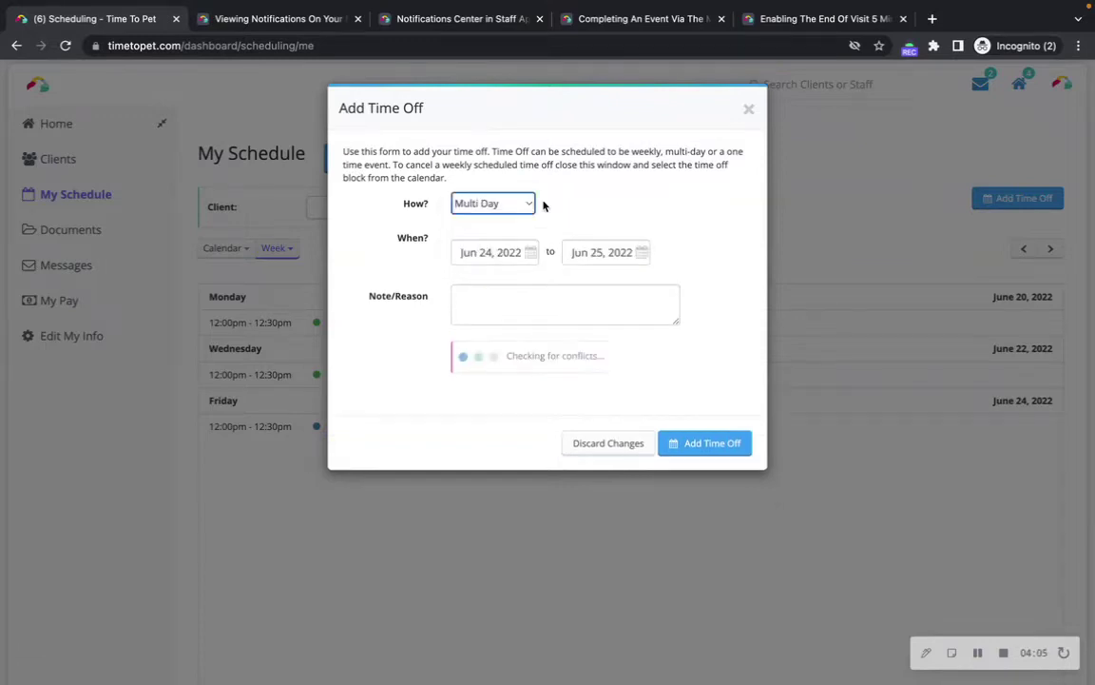
click(518, 205)
click(503, 222)
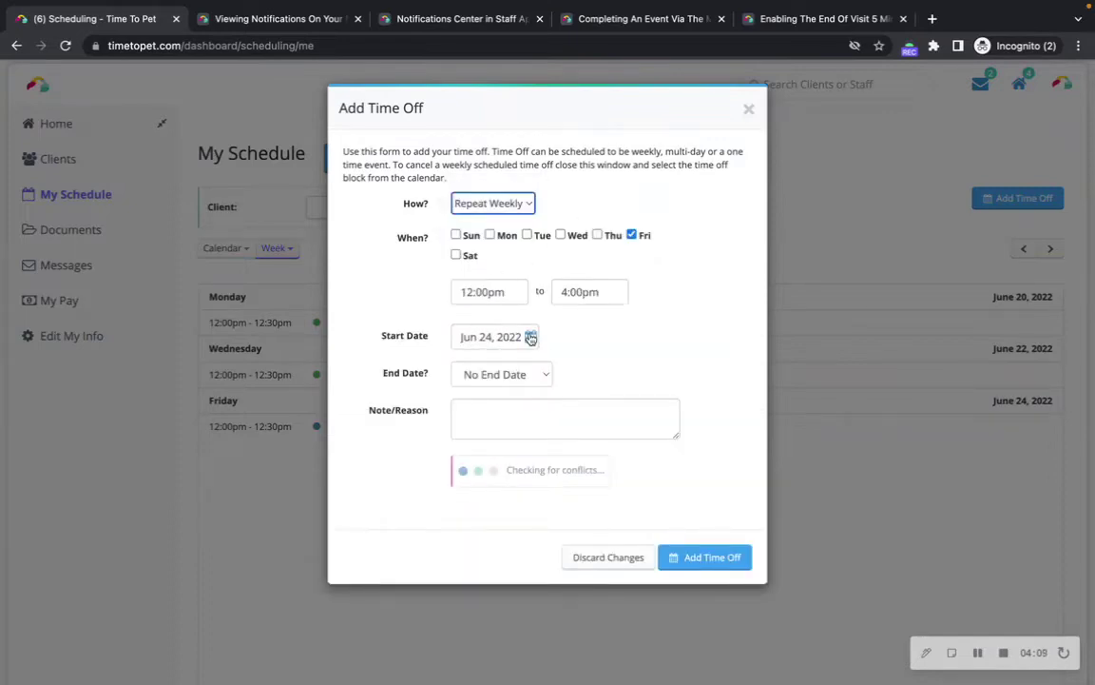
click(537, 375)
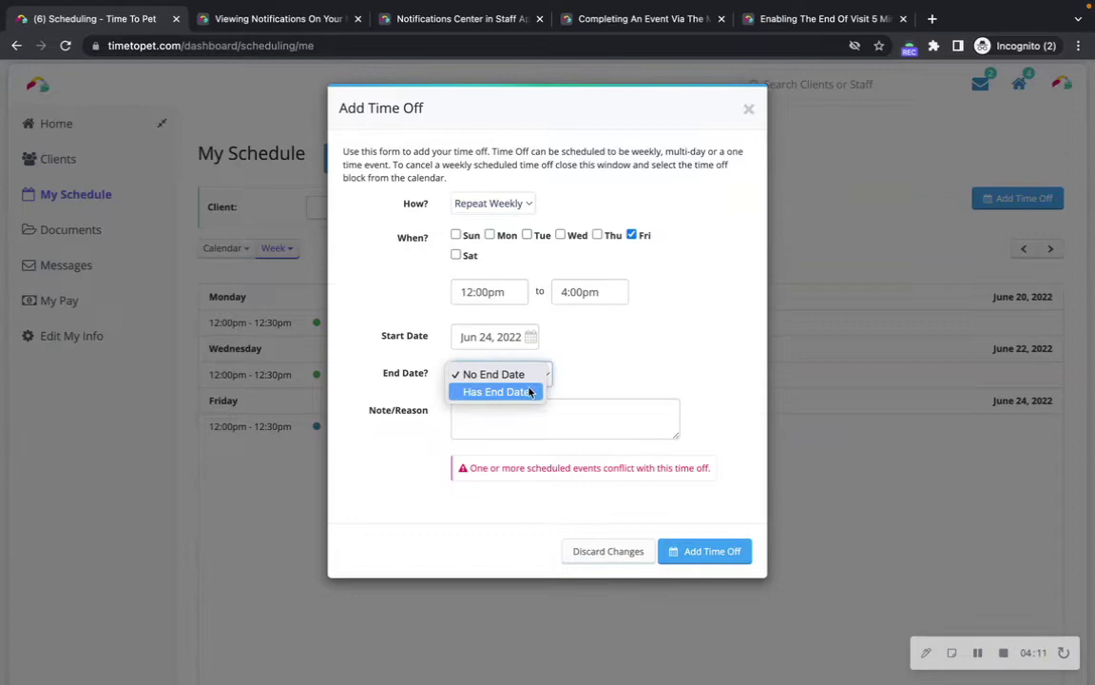
click(530, 392)
click(616, 407)
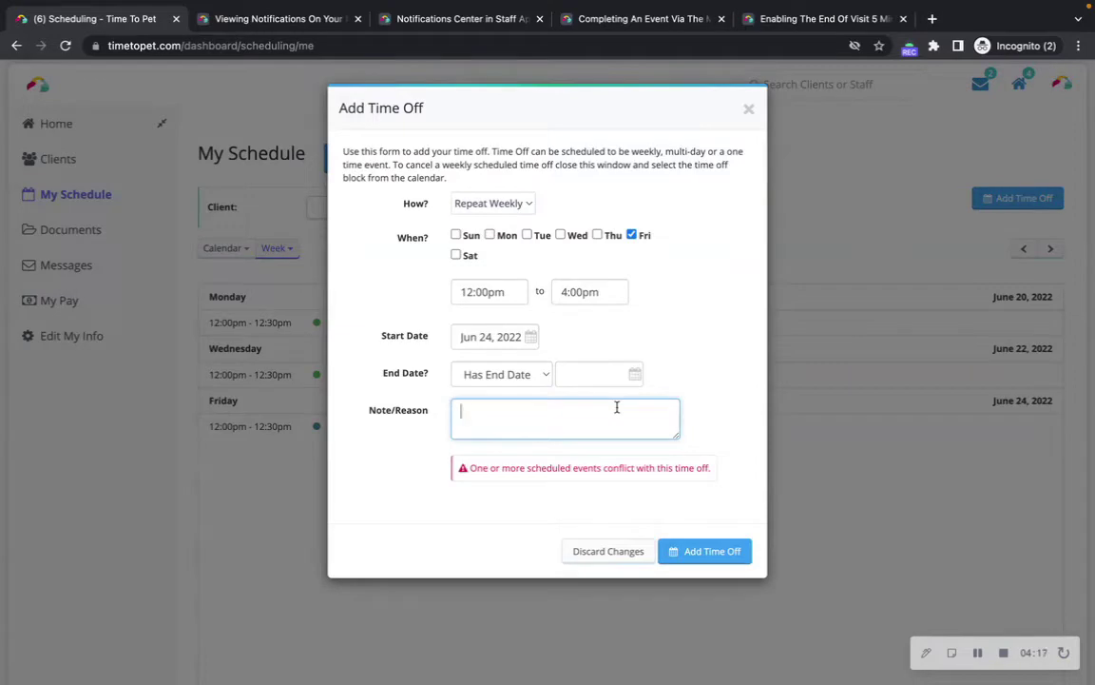
click(580, 552)
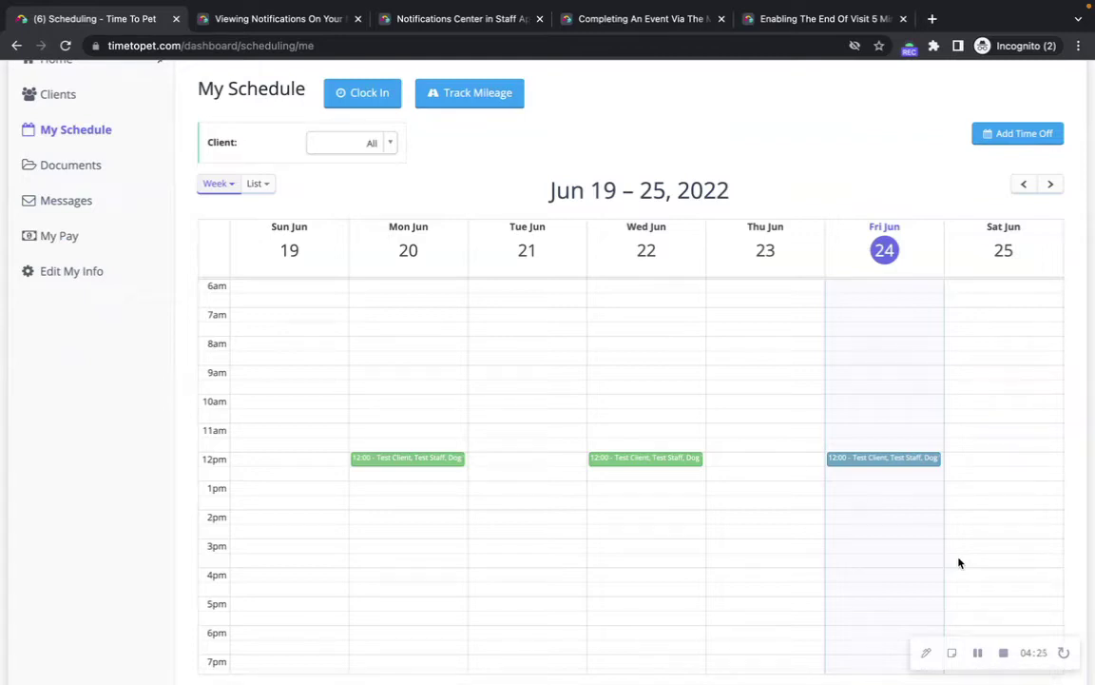
Complete Friday Jun 24's Dog Walk, skipping the 'Sparky was great today!' note, then go to My Messages.
click(853, 463)
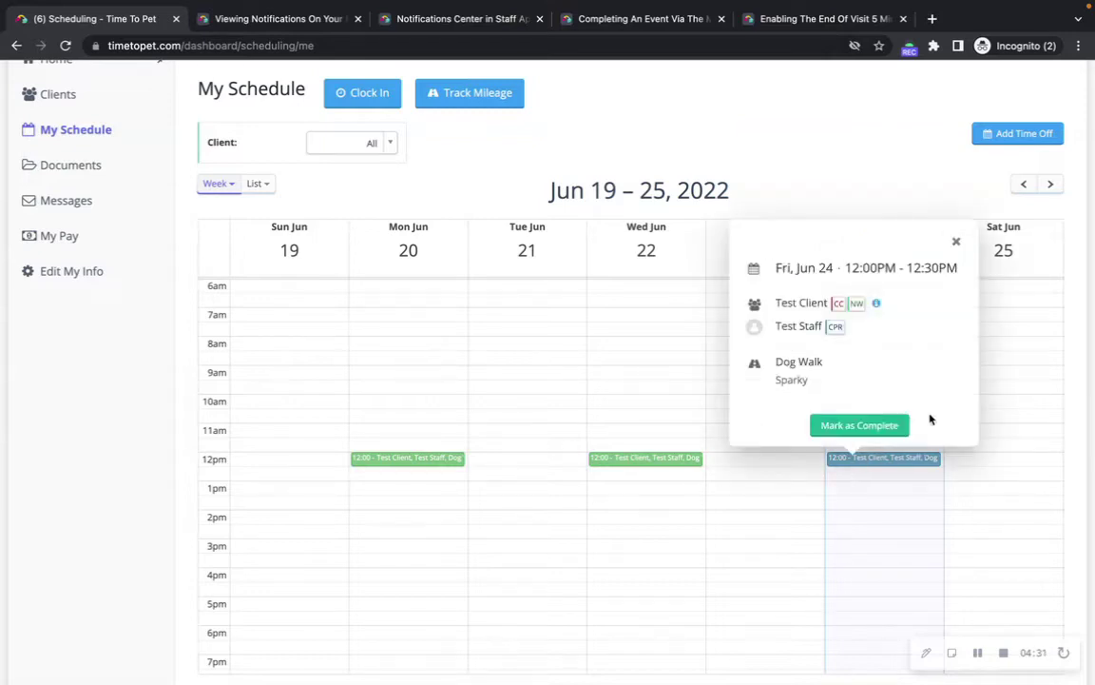
click(906, 429)
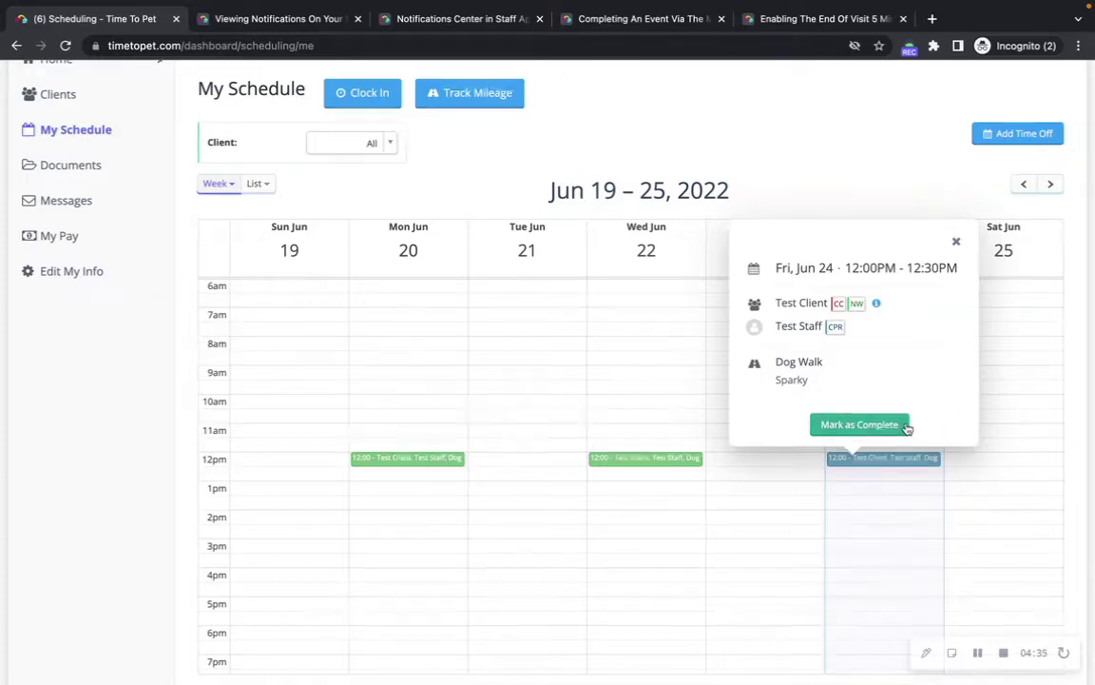
click(529, 332)
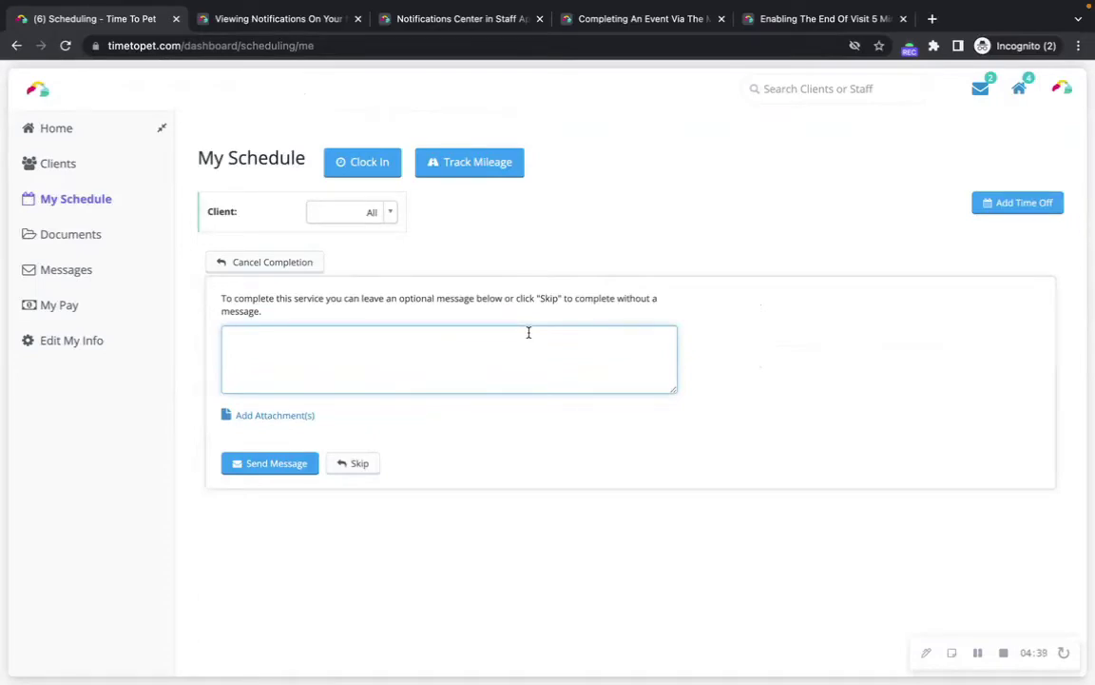
text(Sparky was great today!)
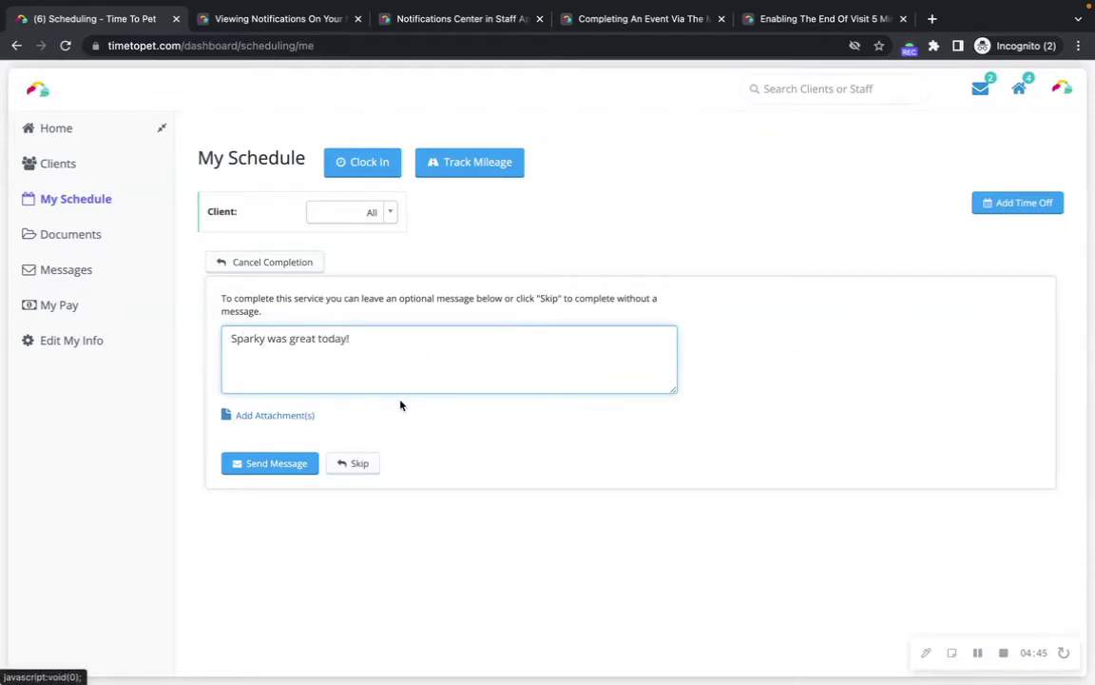
click(350, 460)
click(981, 649)
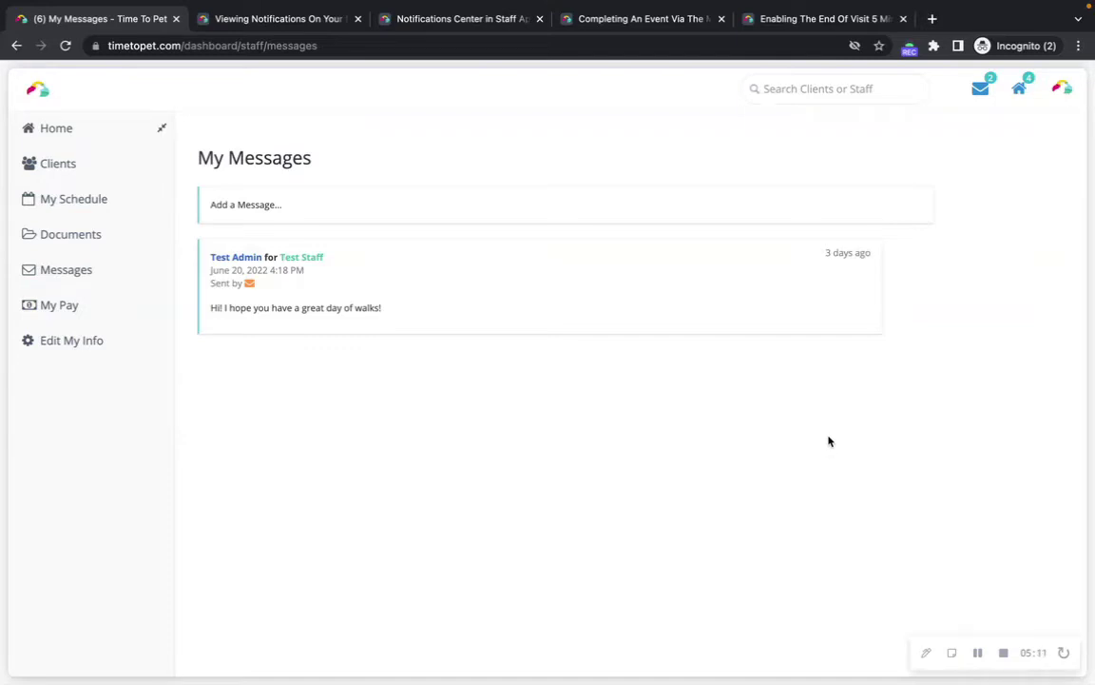
Post 'Hi! Have a great day!' to the messages feed.
click(368, 208)
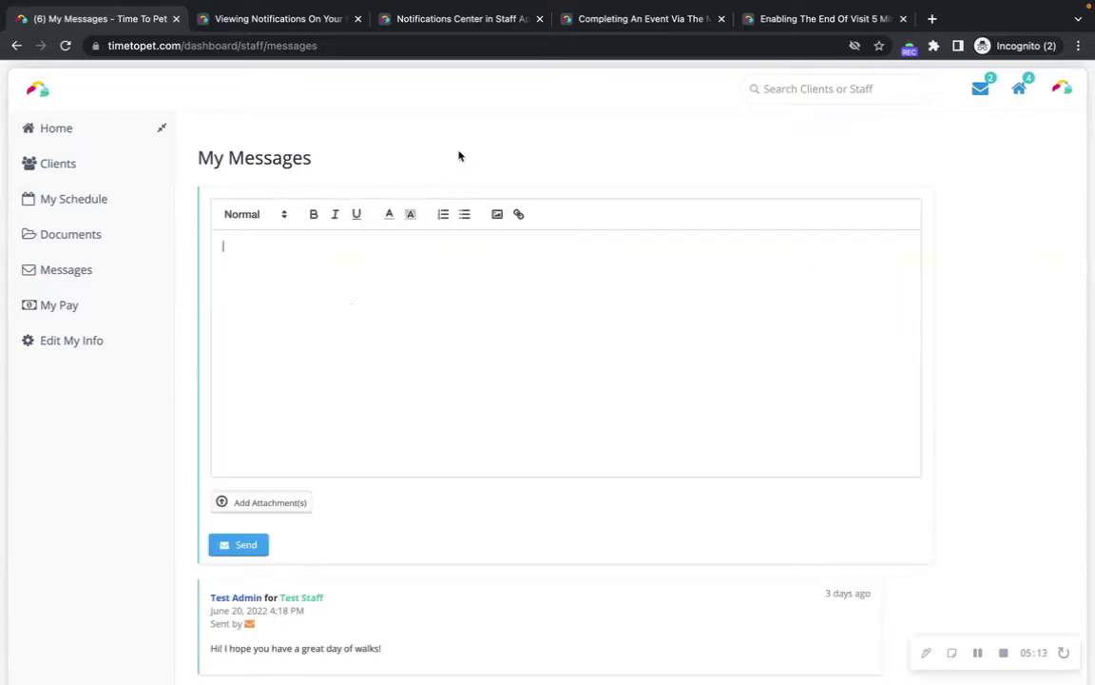
scroll(677, 311, down, 1)
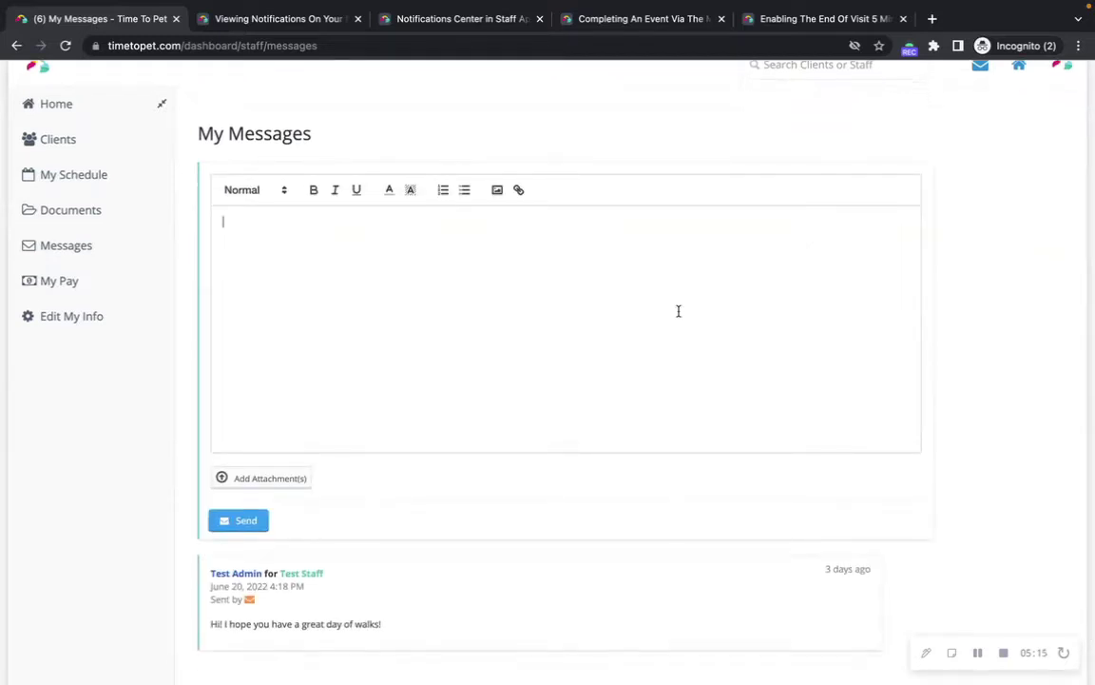
text(Hi! Have a great day!)
click(238, 520)
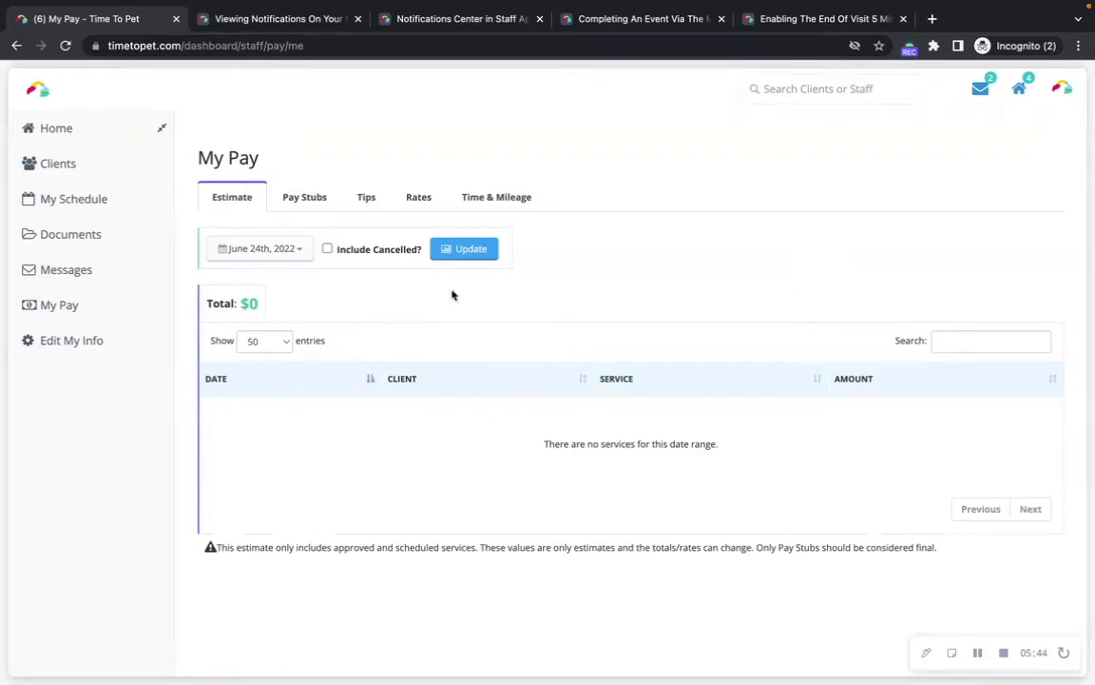
Set the pay estimate range to this month, then view pay stubs and their download options.
click(287, 253)
click(282, 416)
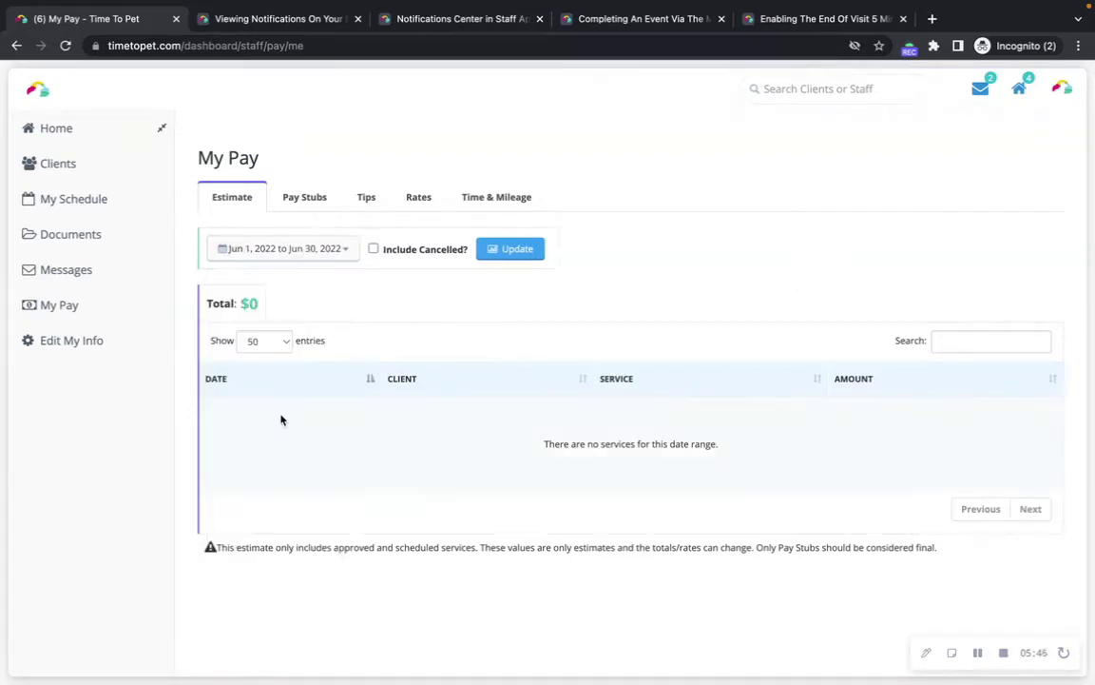
click(513, 247)
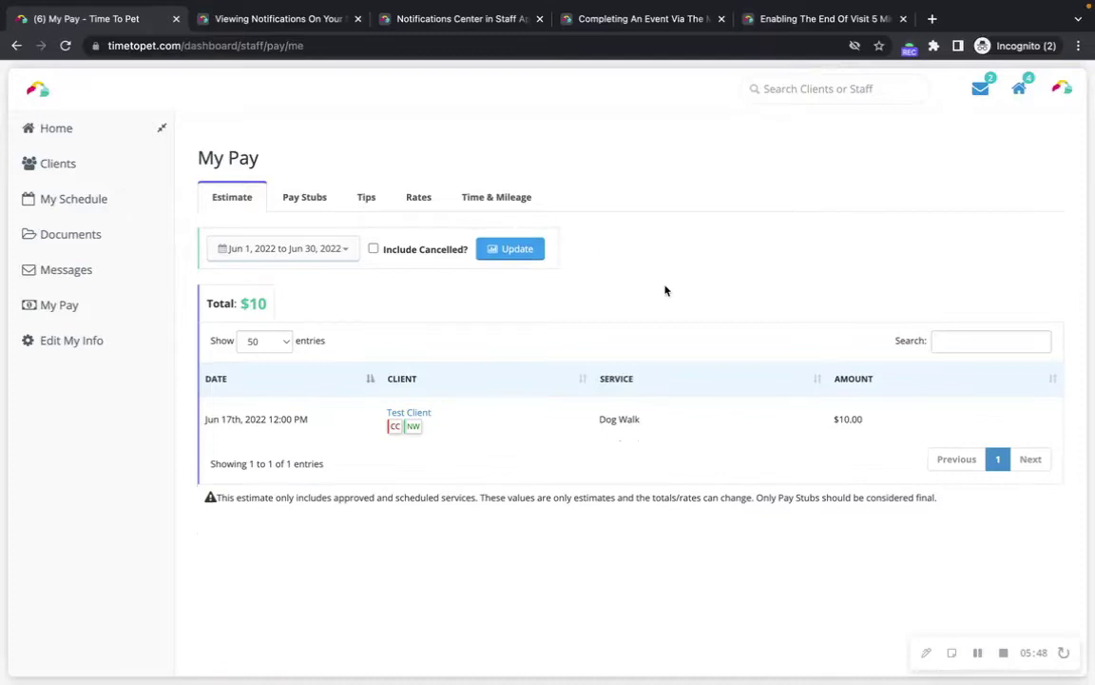
click(306, 199)
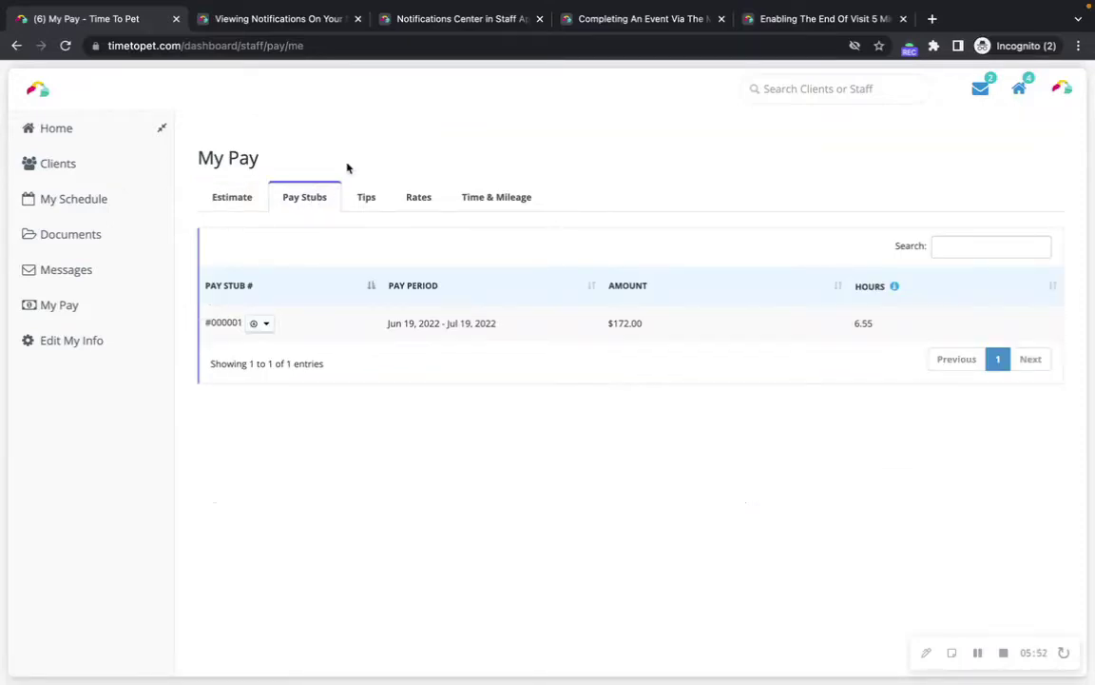
click(263, 324)
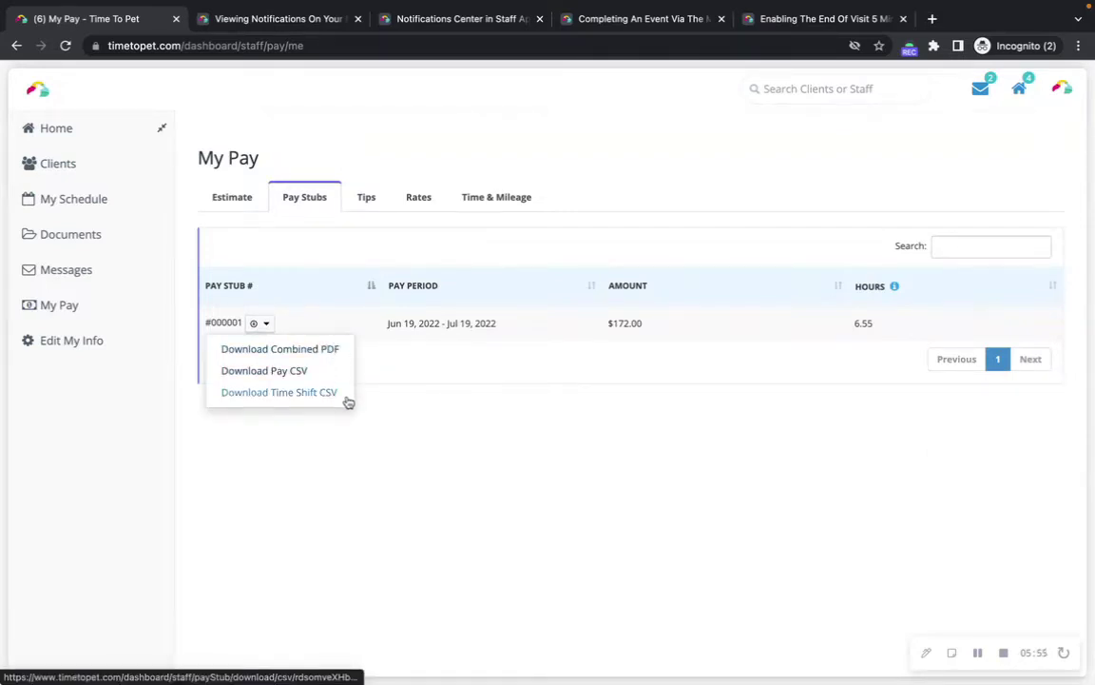
Review the Tips, Rates and Time & Mileage tabs, then open Edit My Info.
click(365, 198)
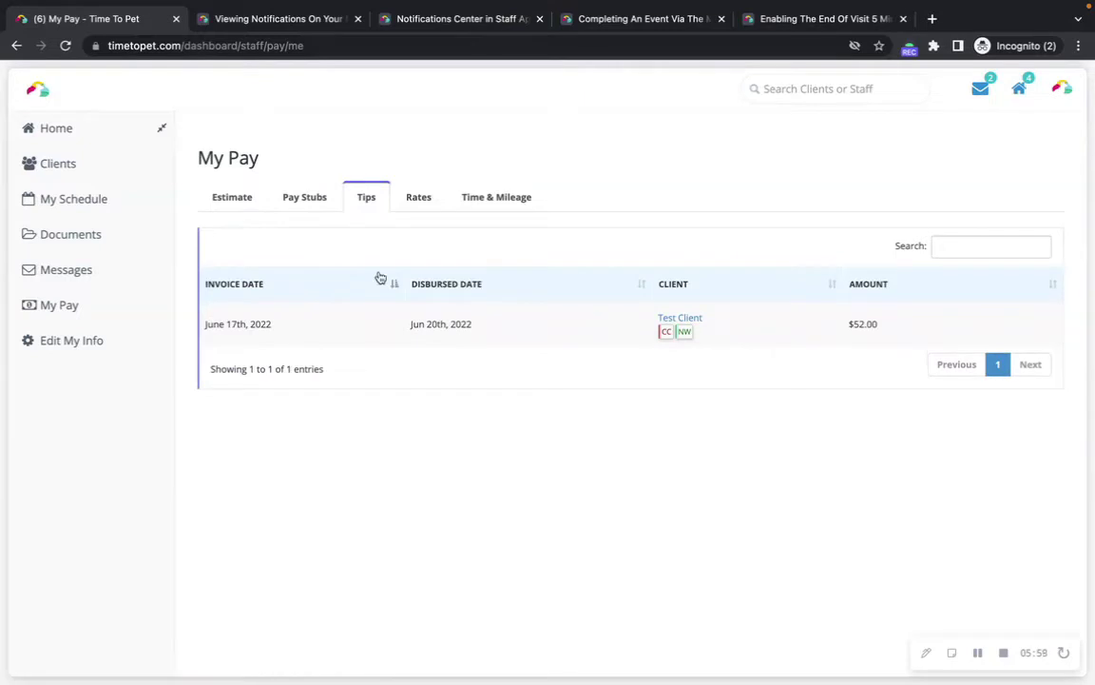
click(421, 205)
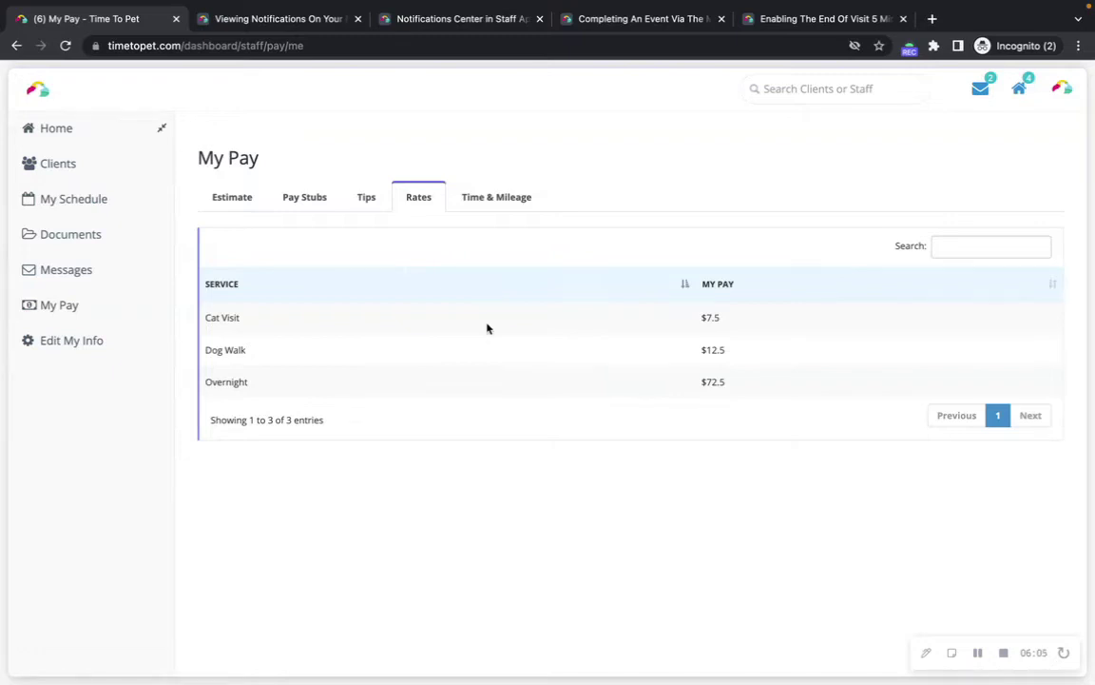
click(502, 211)
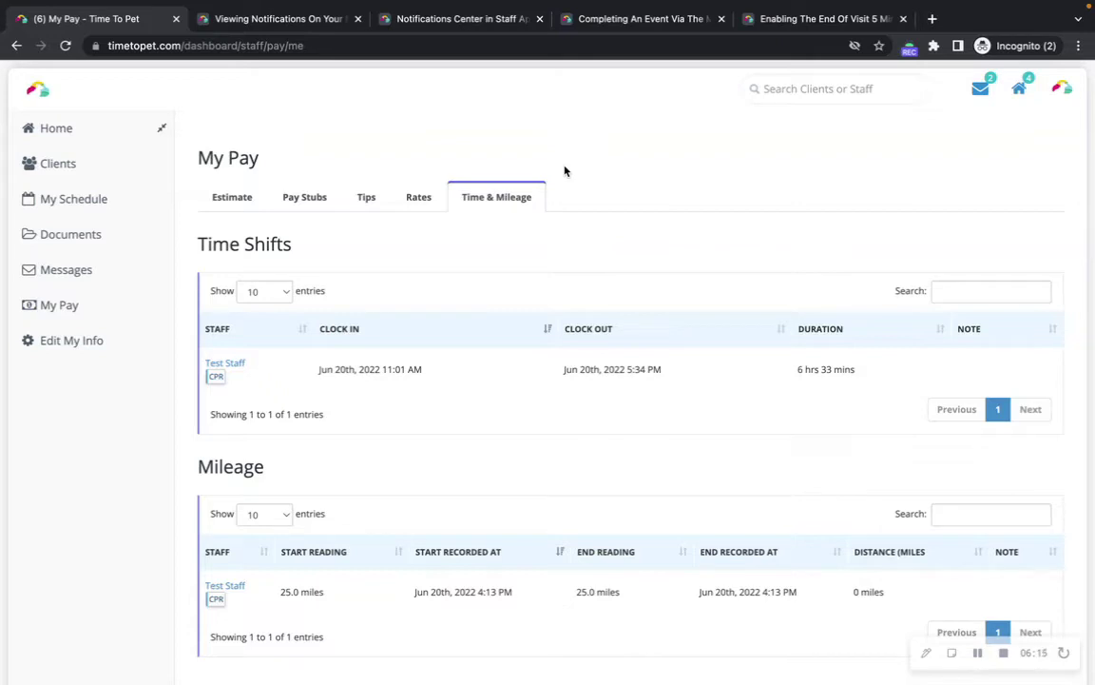
click(977, 653)
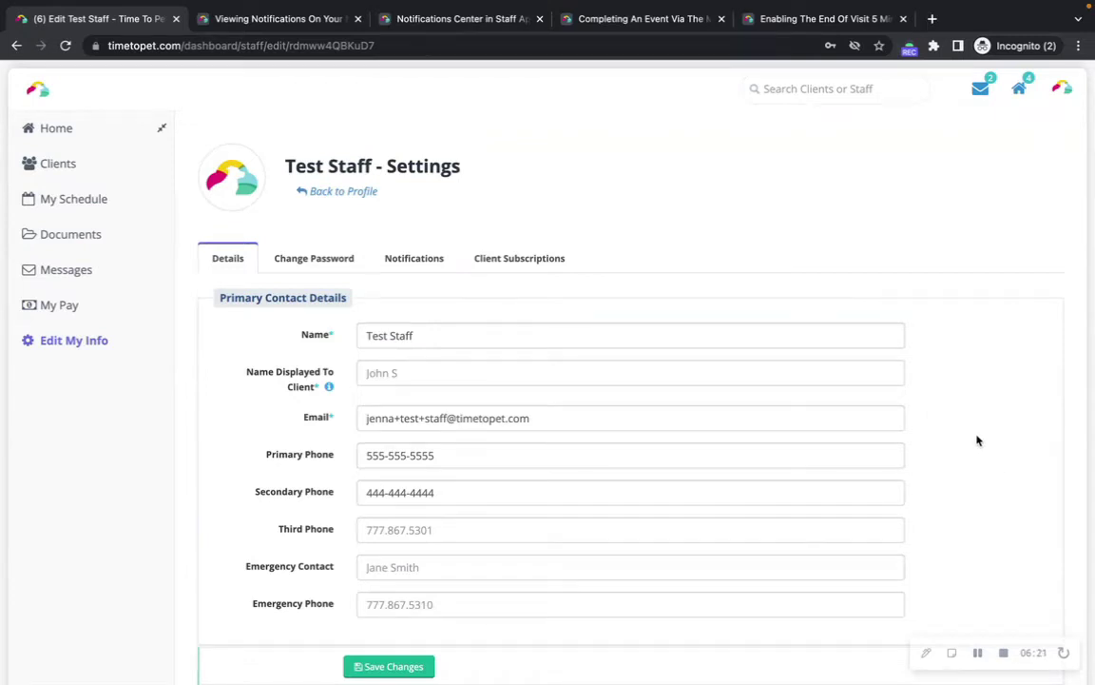
Look over the contact, address and profile details and start editing the Public Bio.
scroll(977, 440, down, 3)
scroll(976, 441, down, 5)
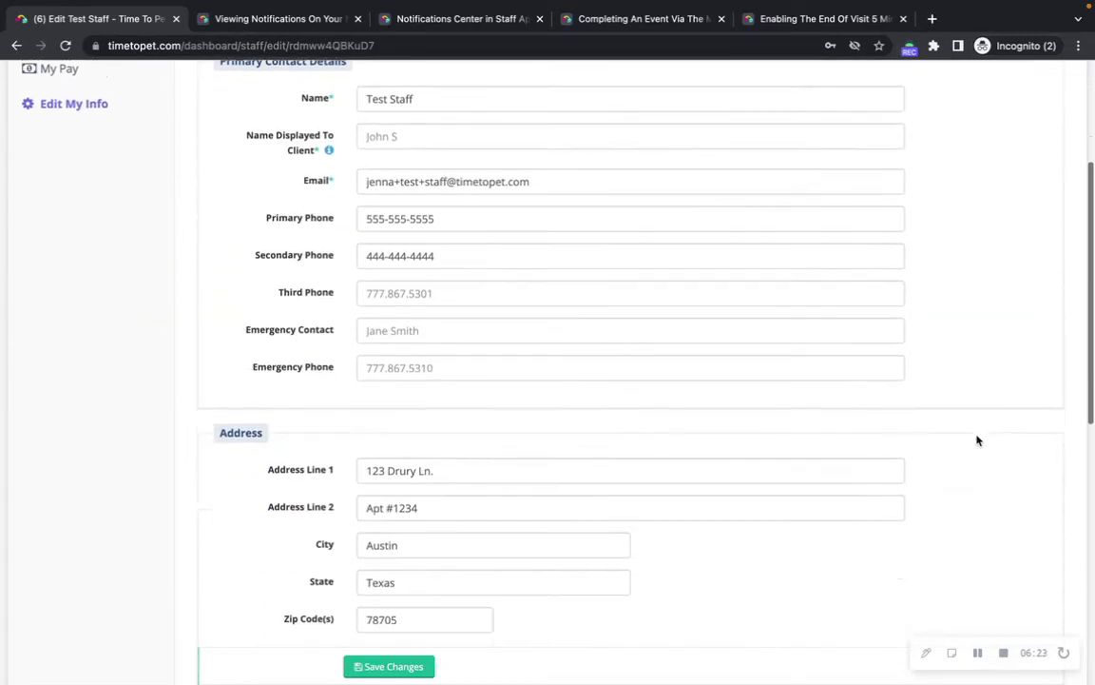
scroll(977, 440, down, 5)
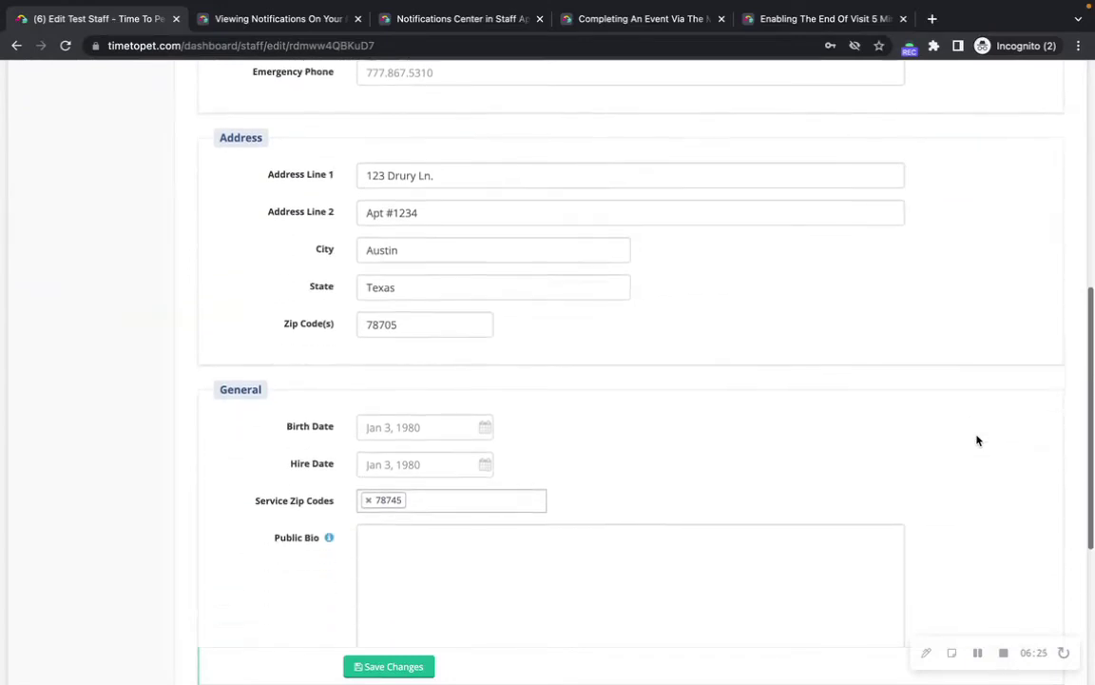
click(730, 379)
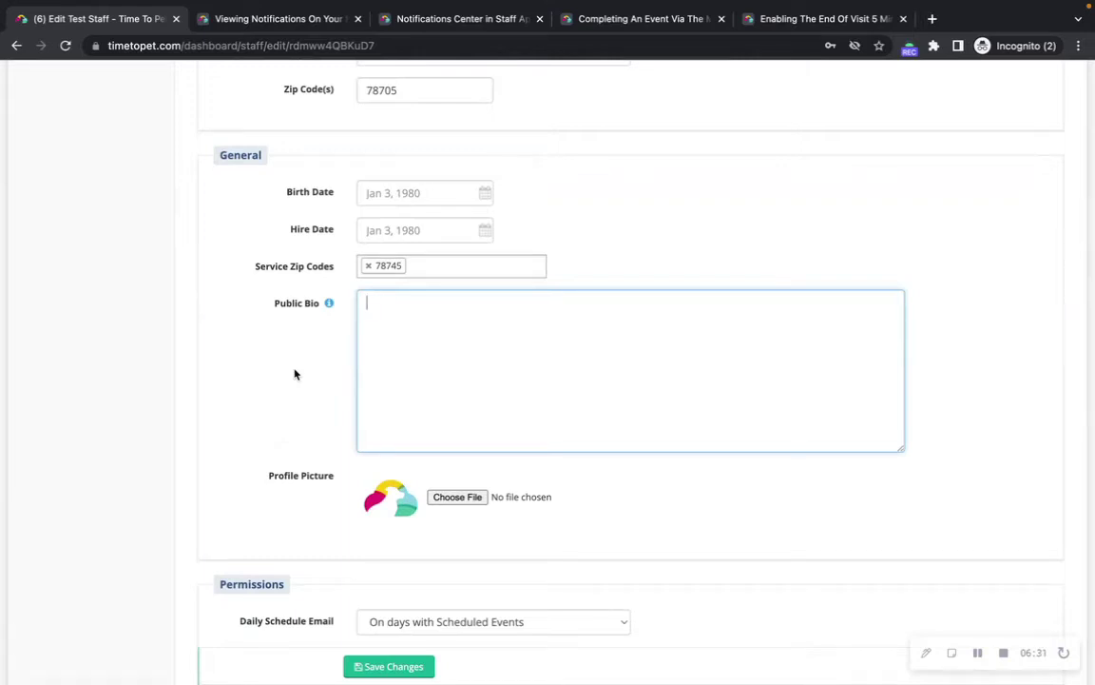
Change the Daily Schedule Email from On days with Scheduled Events to Never.
scroll(294, 374, down, 2)
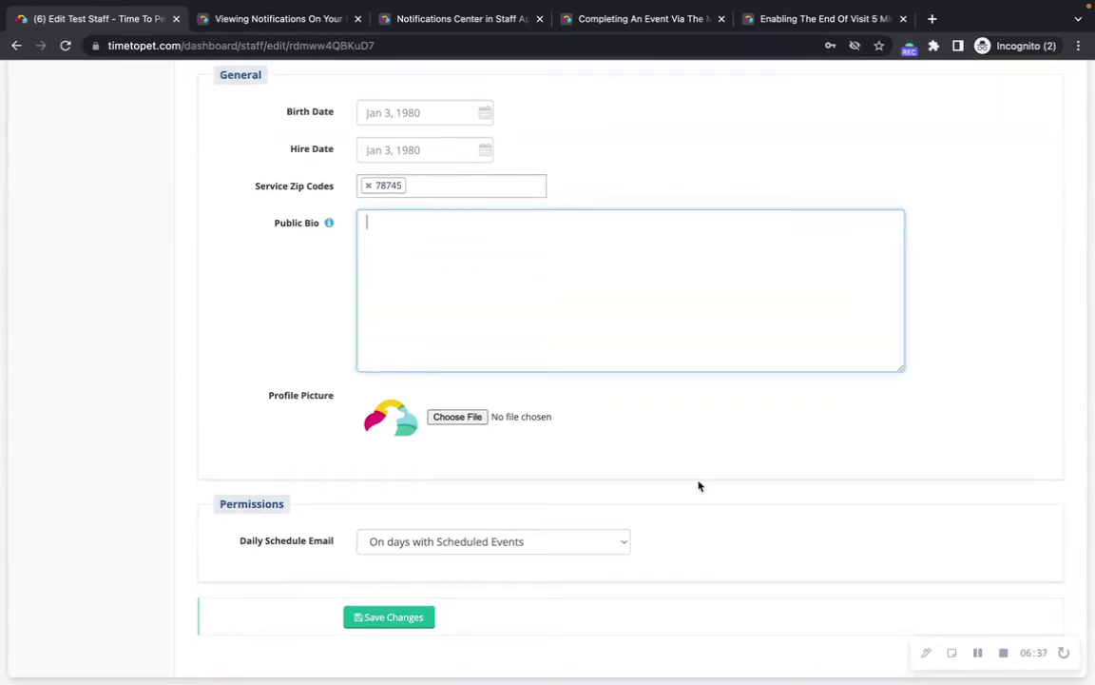
click(612, 540)
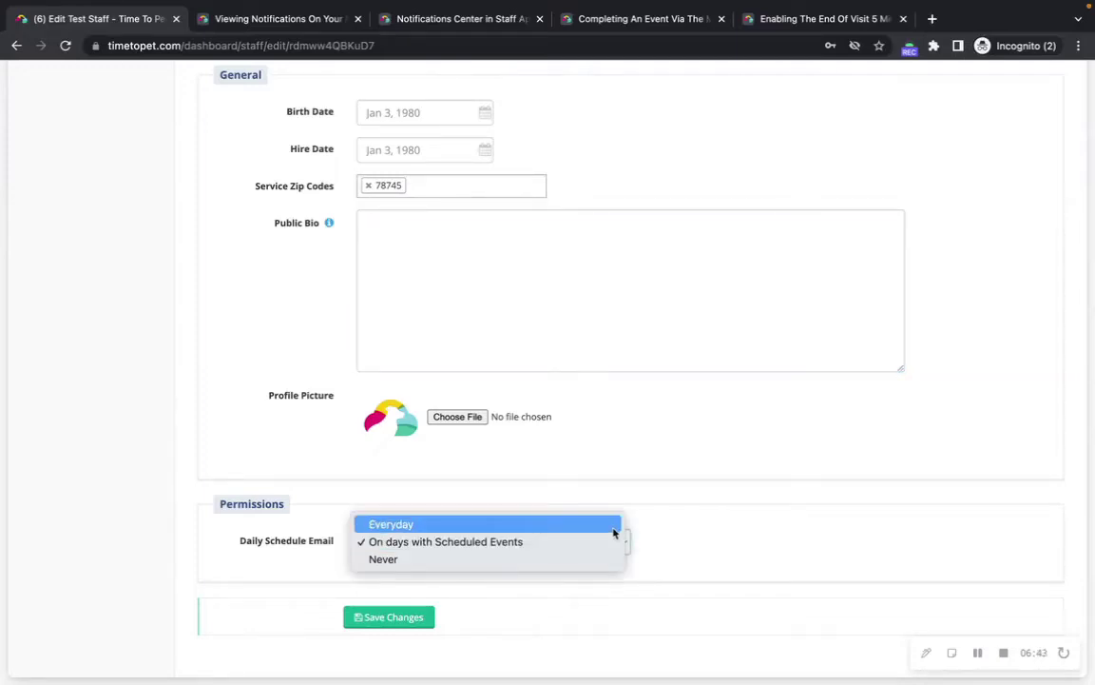
click(617, 524)
click(606, 543)
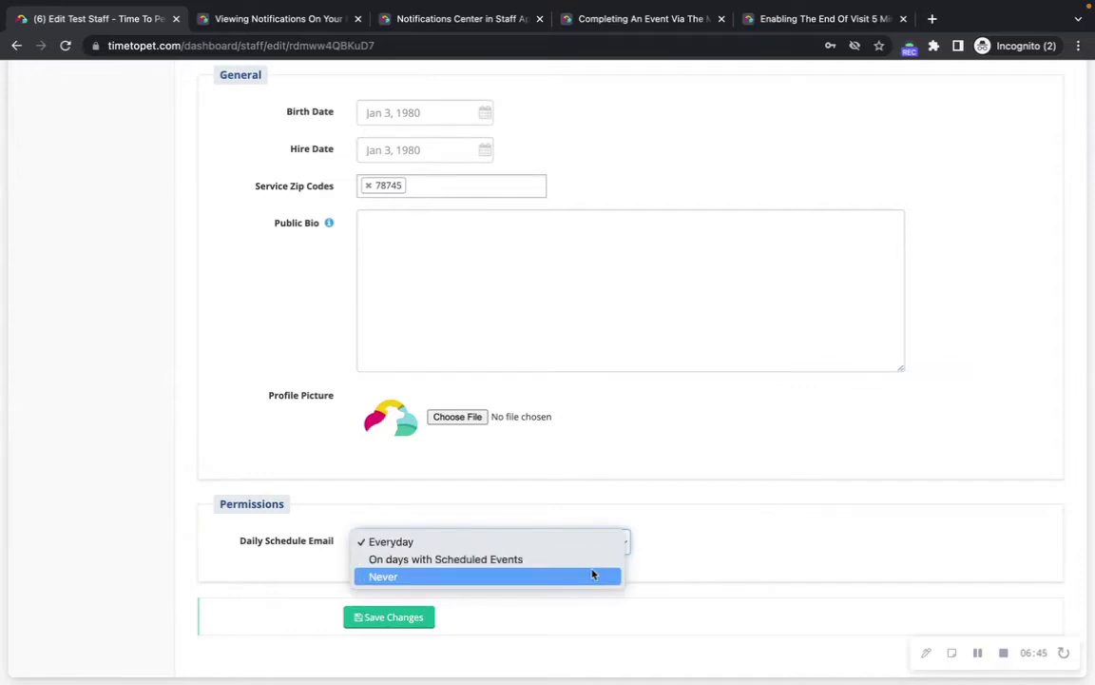
click(595, 561)
click(612, 546)
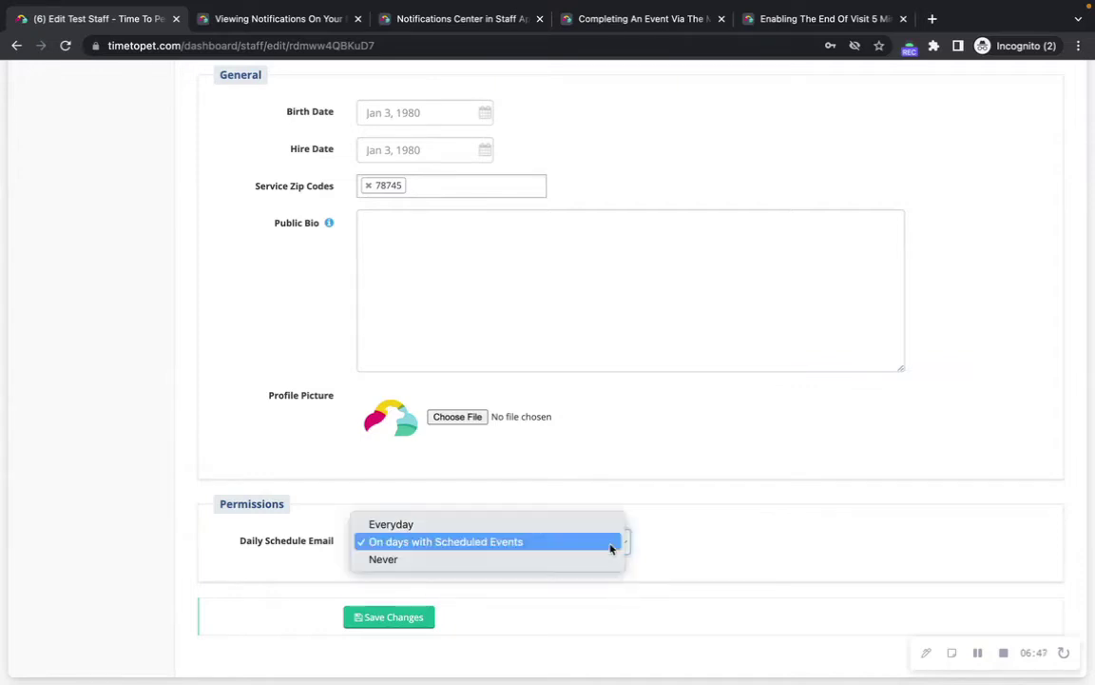
click(599, 561)
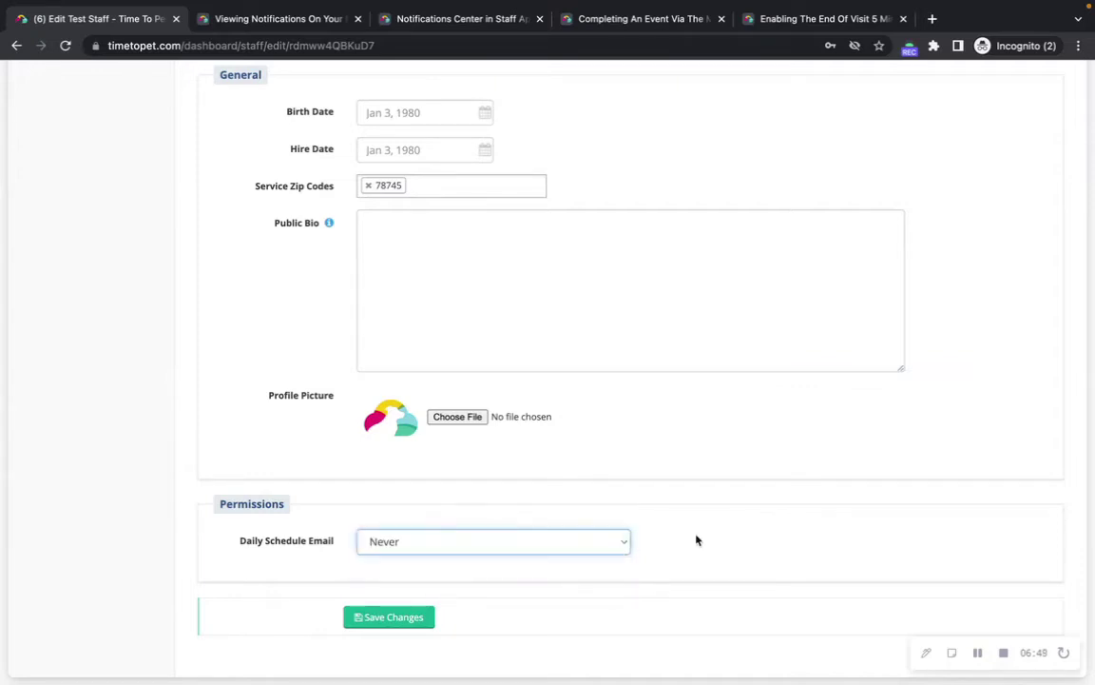
scroll(839, 509, up, 10)
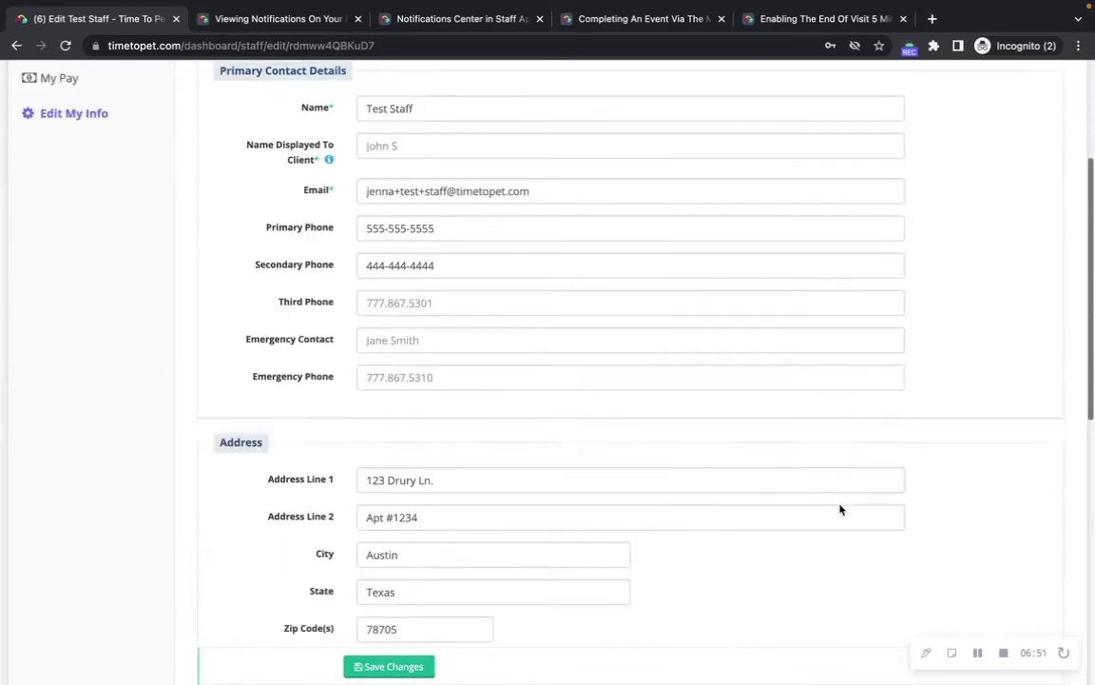
scroll(839, 509, up, 5)
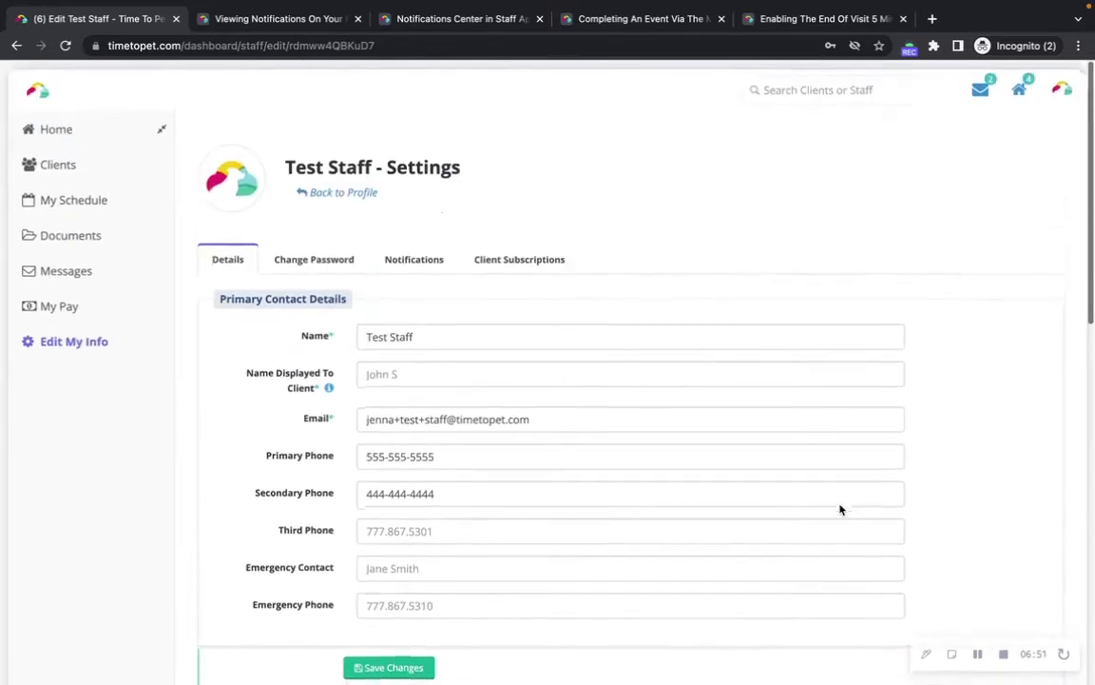
Review the Change Password form and the notification preferences grid.
click(306, 262)
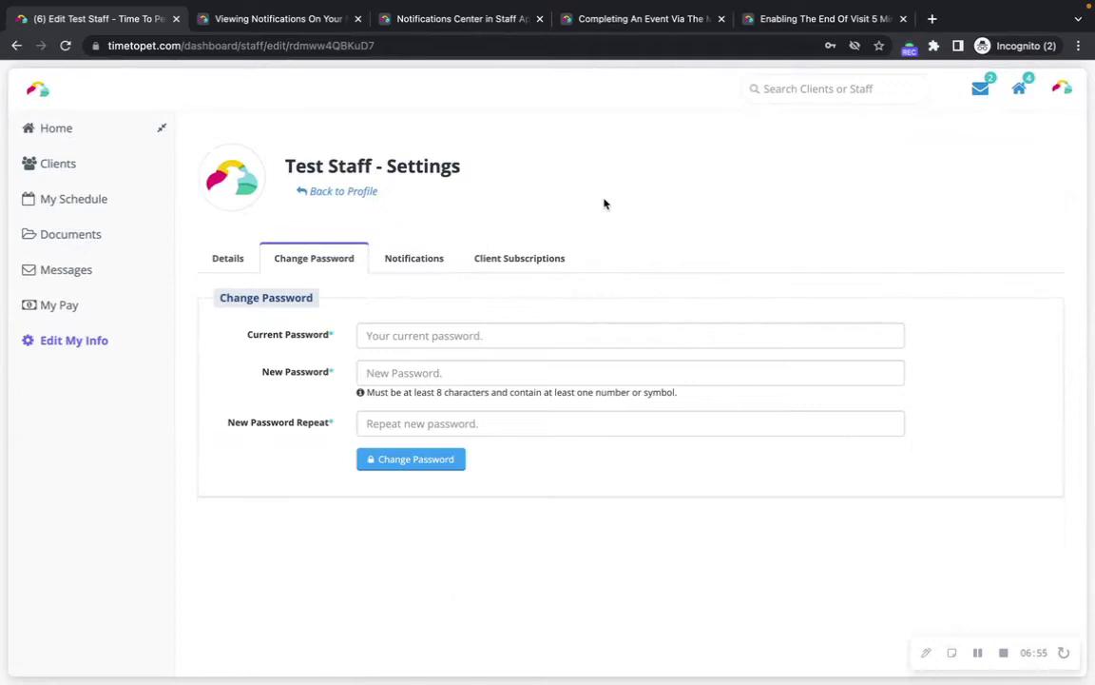
click(425, 253)
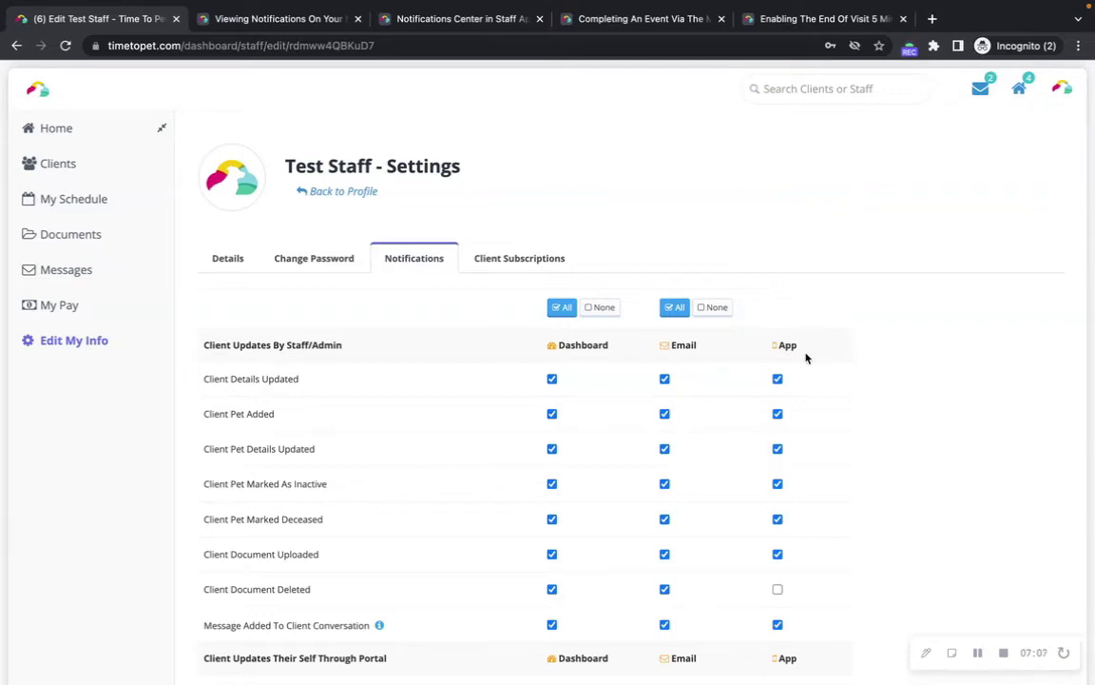
scroll(805, 357, down, 5)
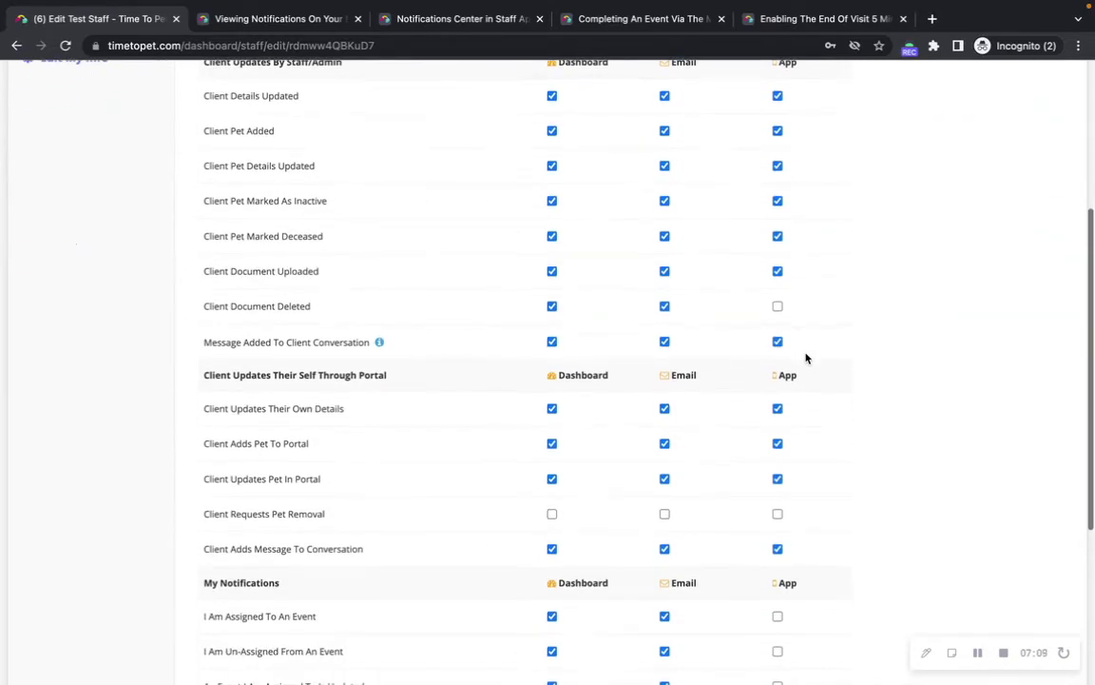
scroll(805, 357, down, 5)
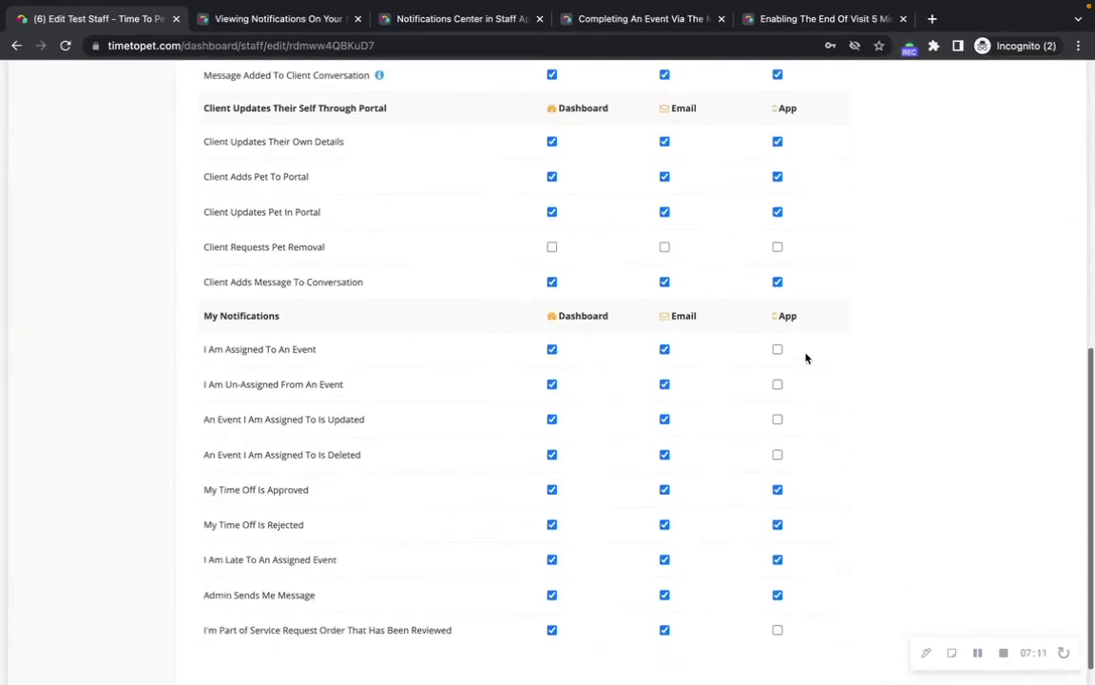
scroll(805, 357, down, 1)
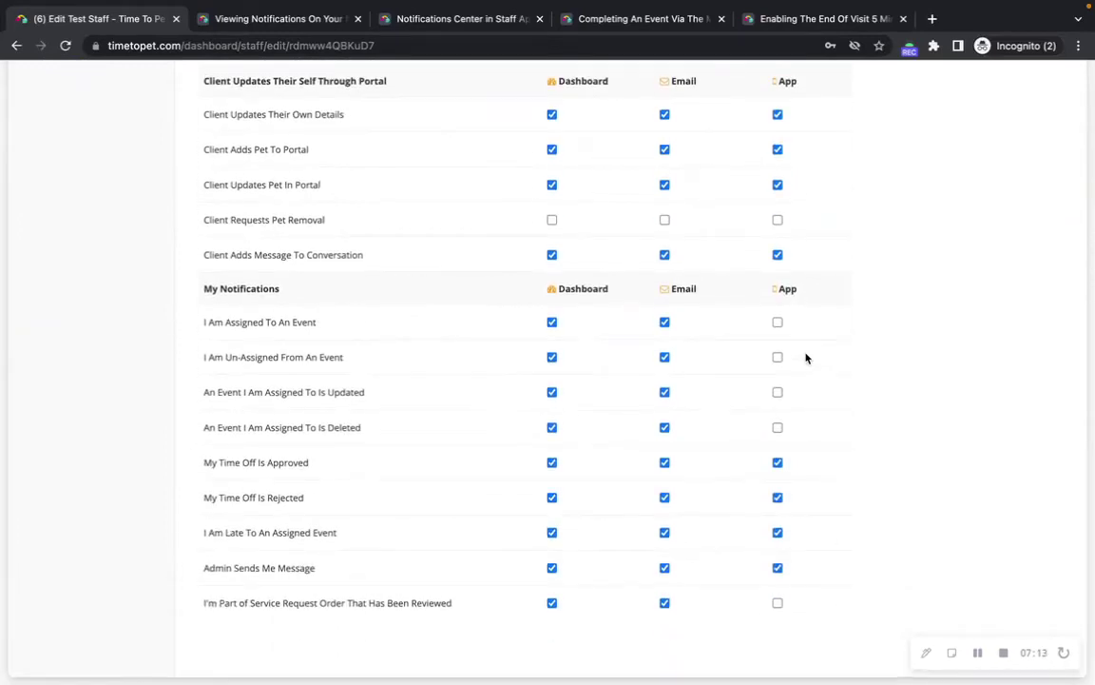
Check the client subscriptions, then go to the 'Viewing Notifications On Your Mobile Device' article.
scroll(805, 357, up, 8)
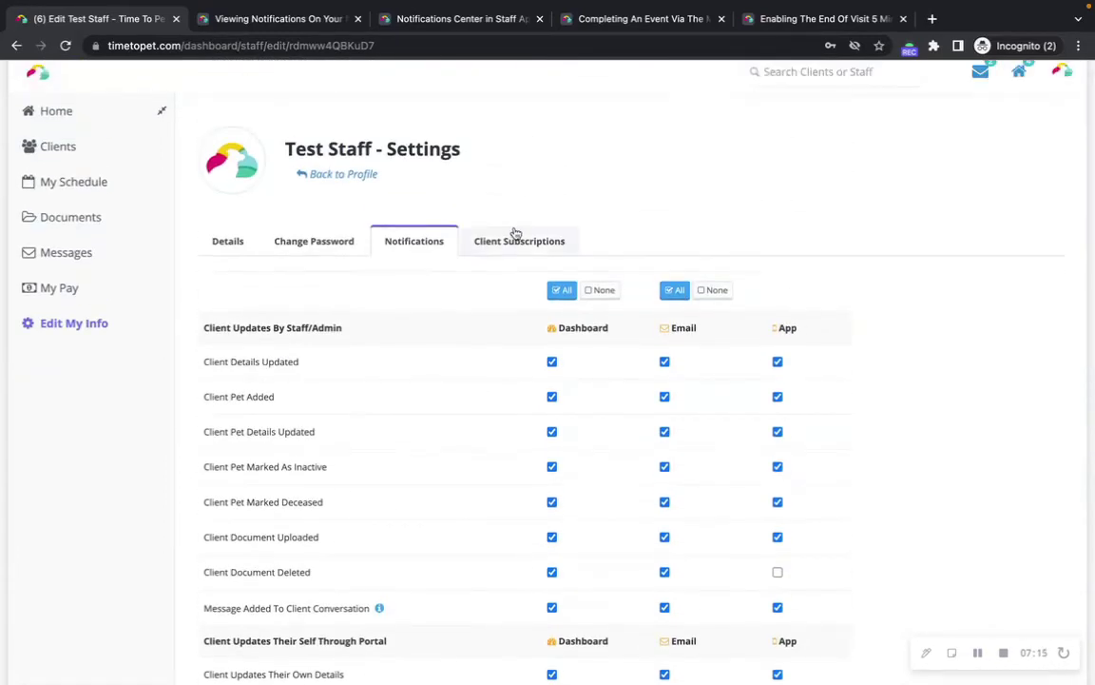
click(515, 236)
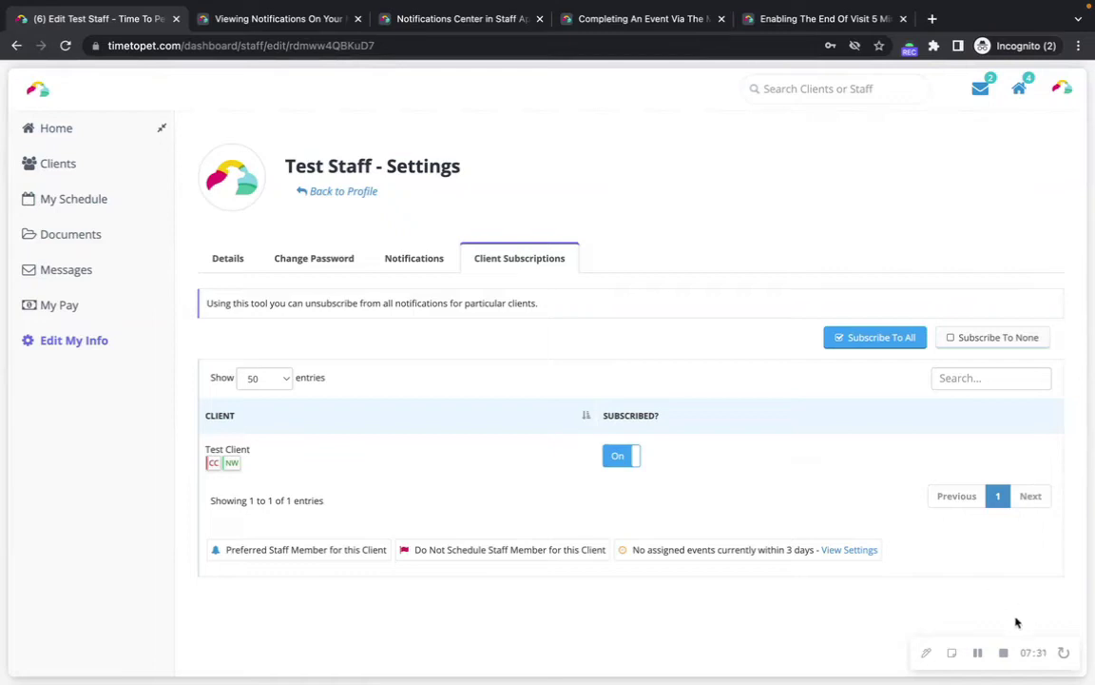
click(977, 653)
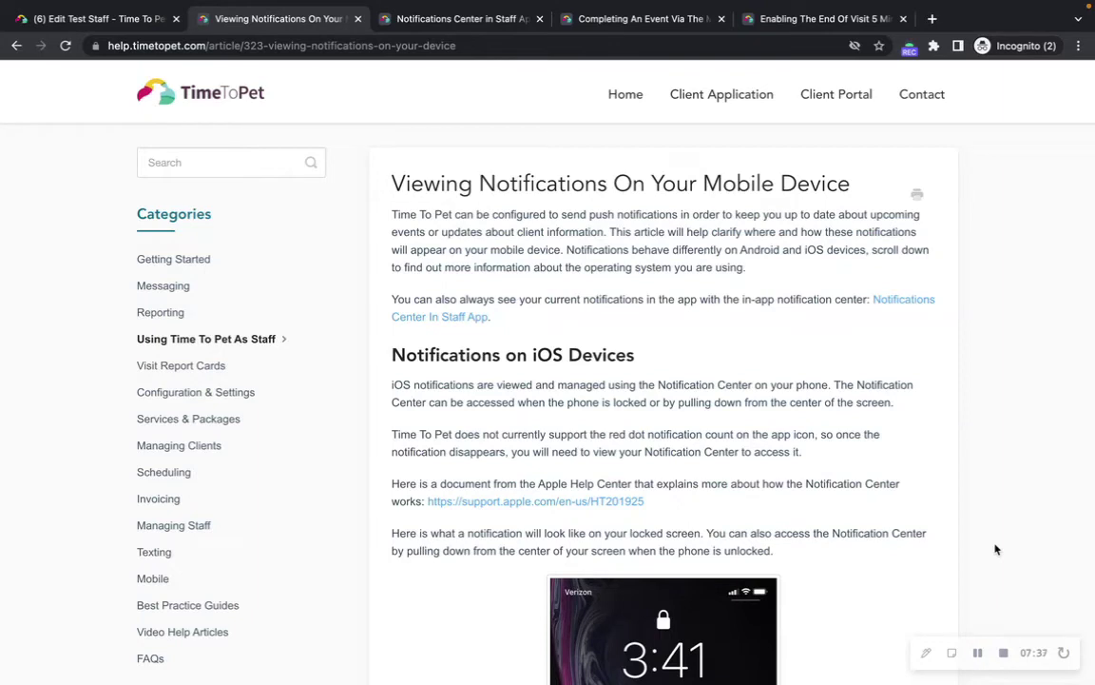
Read past the iOS notification screenshots down to the 'Notifications on Android Devices' heading.
scroll(996, 549, down, 5)
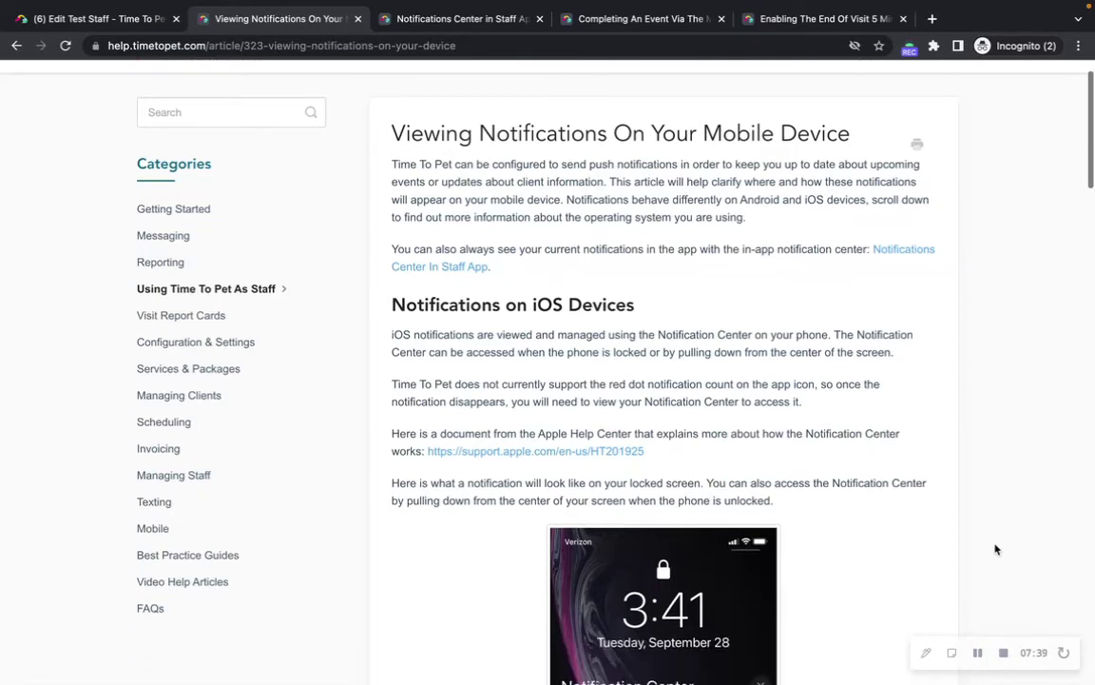
scroll(995, 548, down, 1)
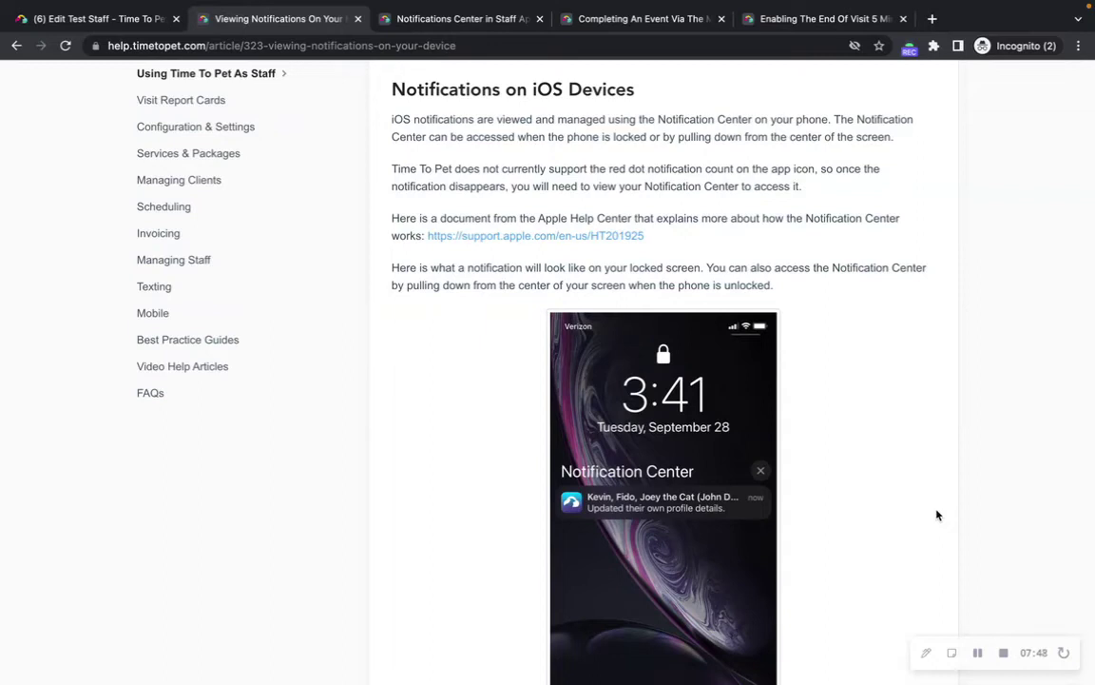
scroll(937, 515, down, 2)
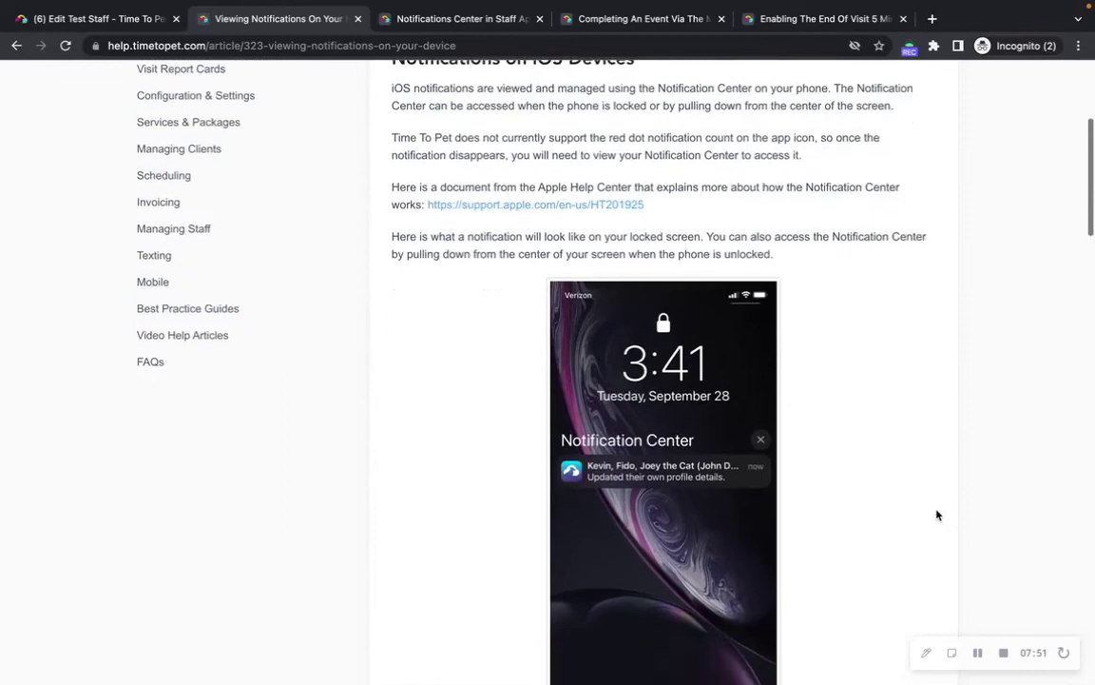
scroll(936, 514, down, 1)
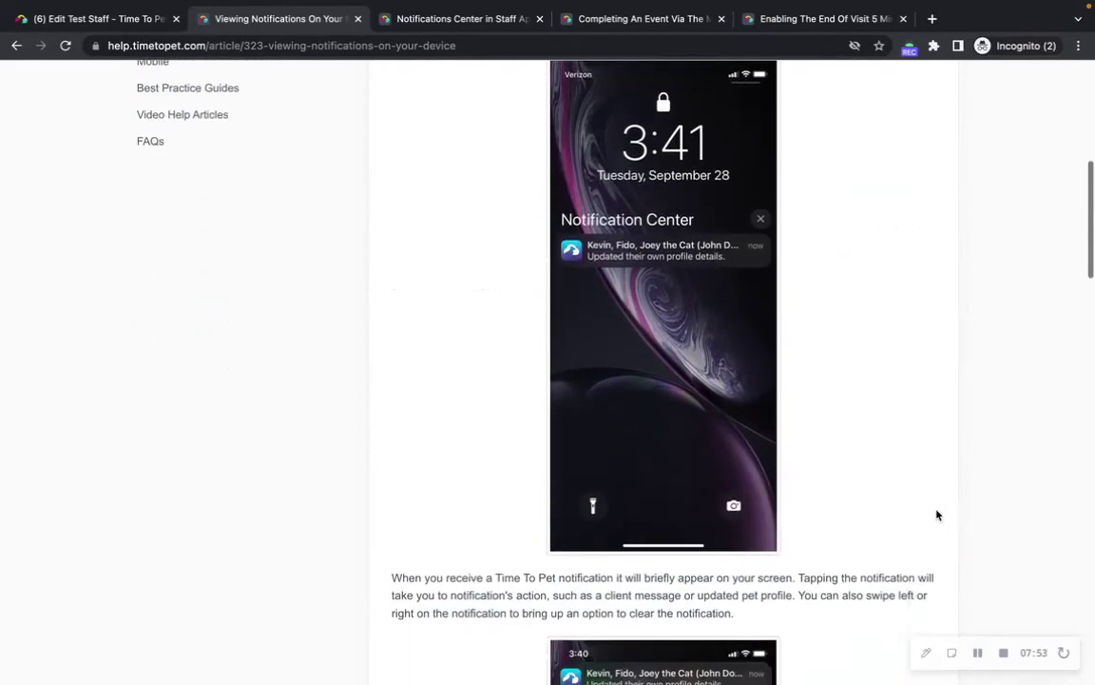
scroll(936, 514, down, 2)
scroll(936, 514, down, 2)
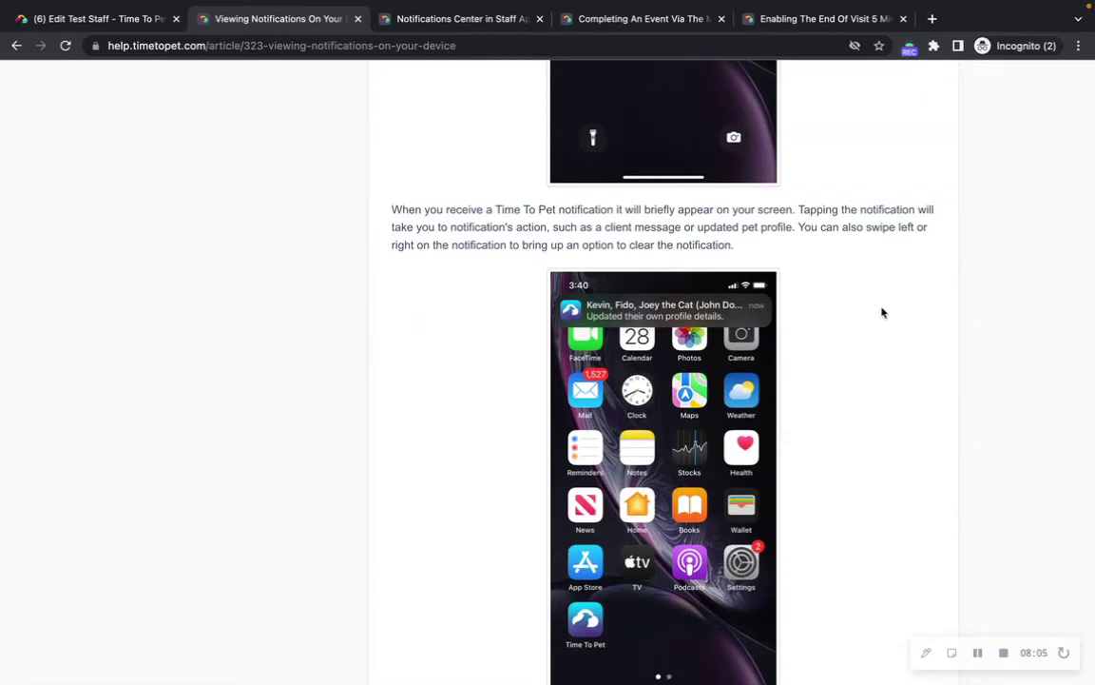
scroll(882, 313, down, 1)
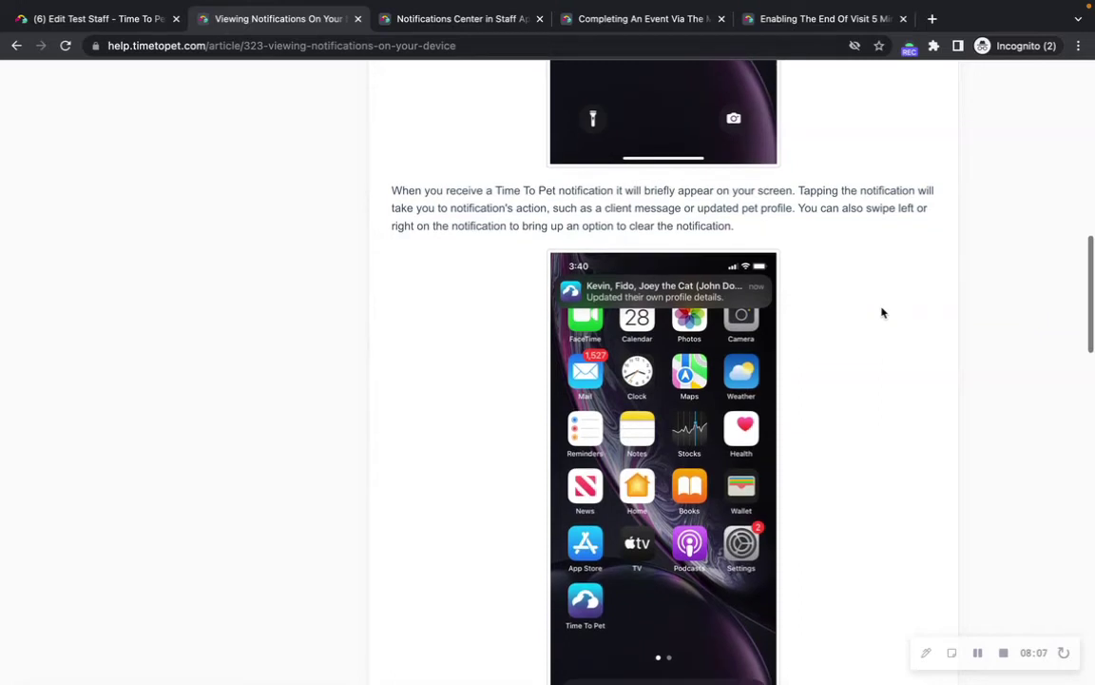
scroll(883, 313, down, 1)
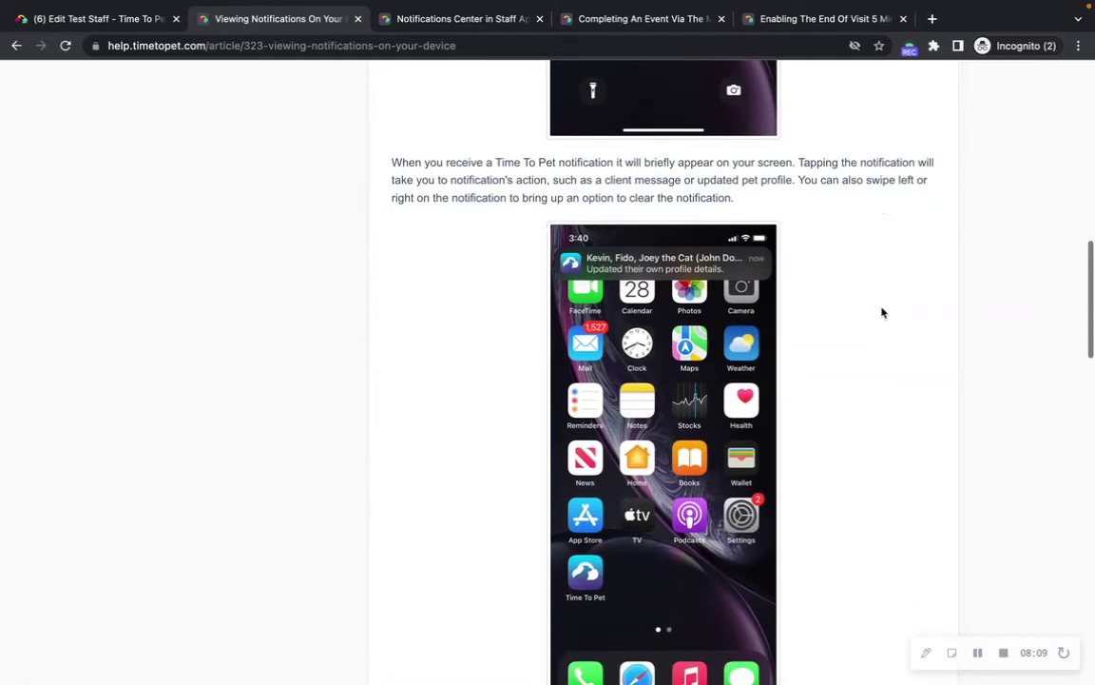
scroll(882, 313, down, 5)
scroll(883, 312, down, 5)
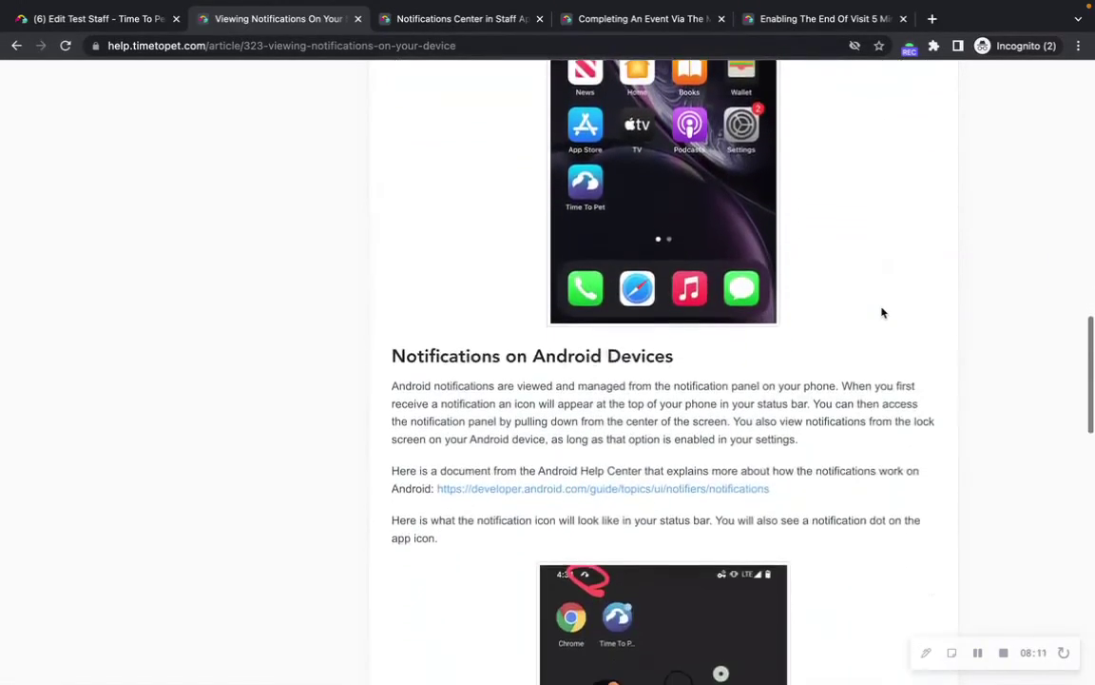
Read the Android notification panel section, then switch to the 'Notifications Center in Staff App' article.
scroll(882, 313, down, 1)
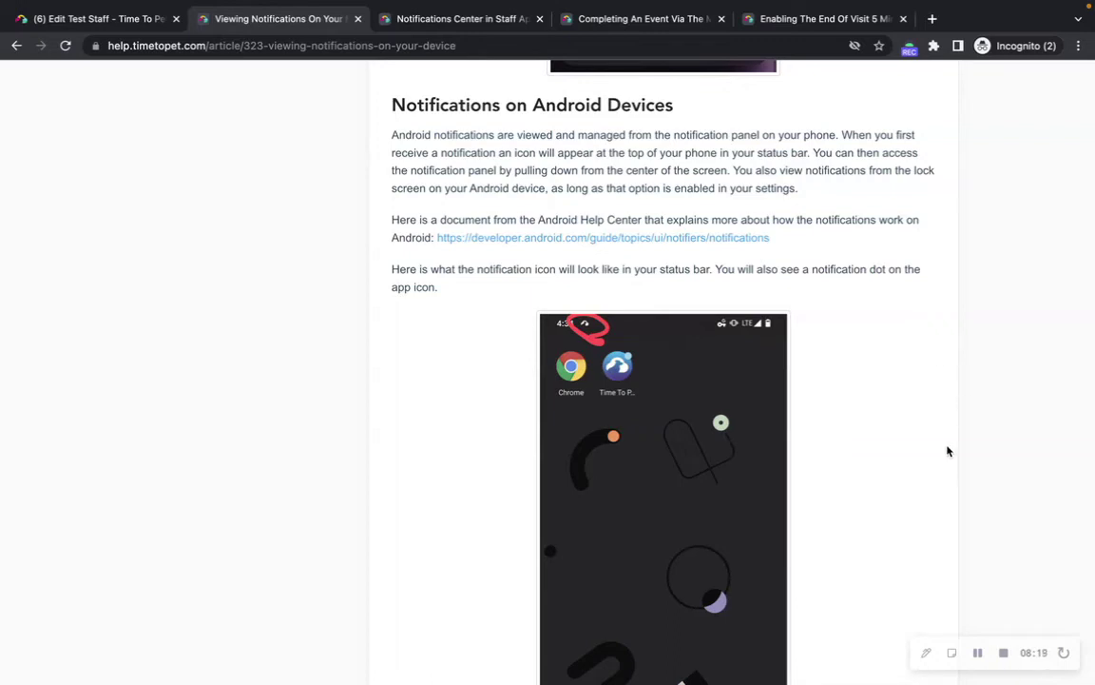
scroll(949, 449, down, 4)
scroll(947, 451, down, 4)
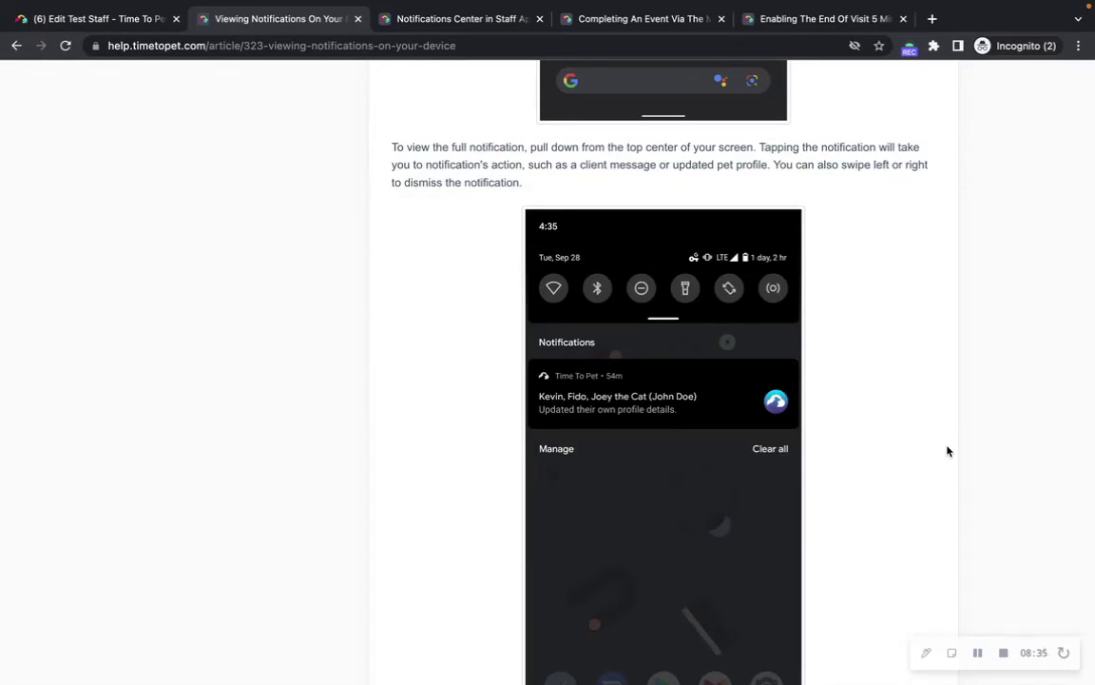
key(ctrl+Tab)
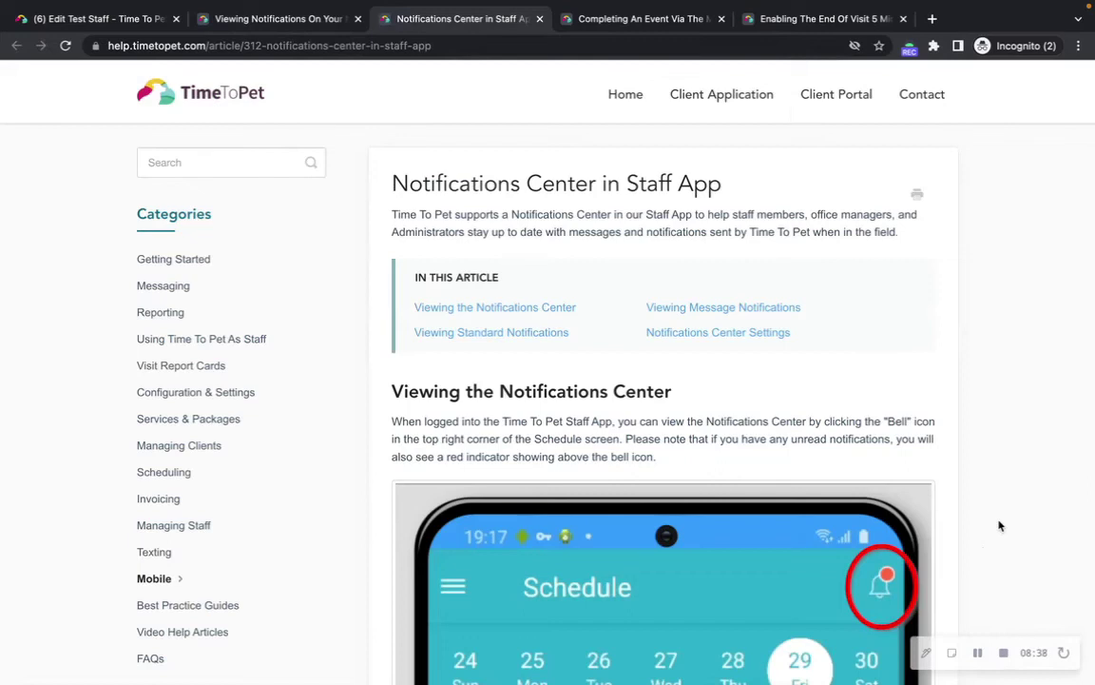
scroll(999, 526, down, 5)
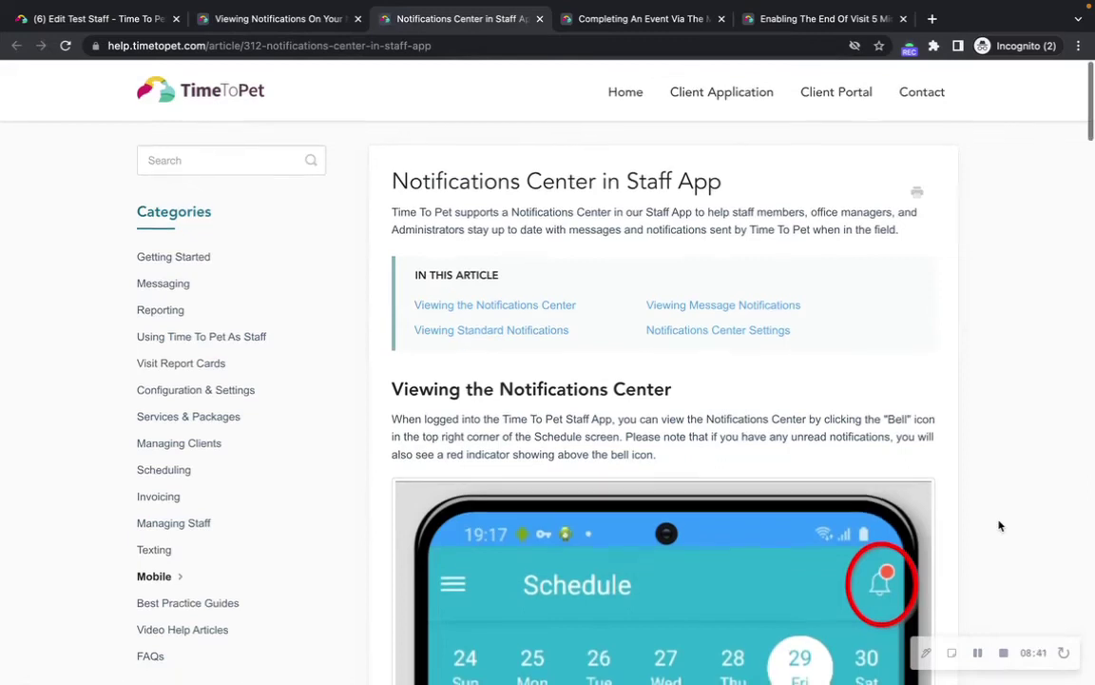
scroll(1027, 347, down, 1)
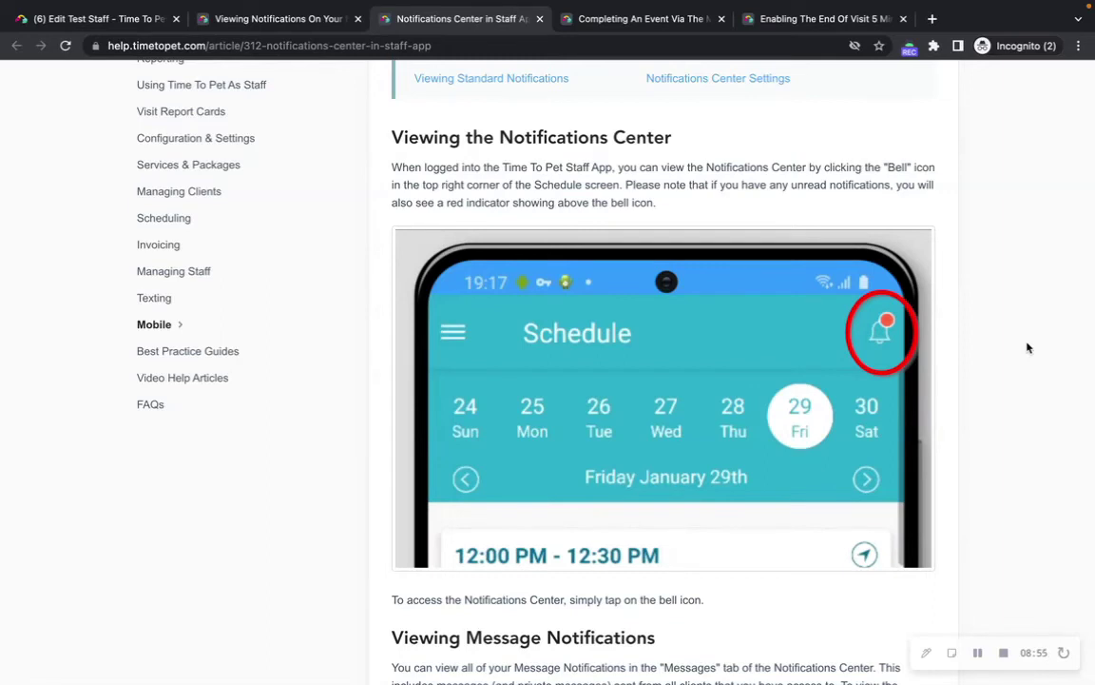
scroll(949, 289, down, 4)
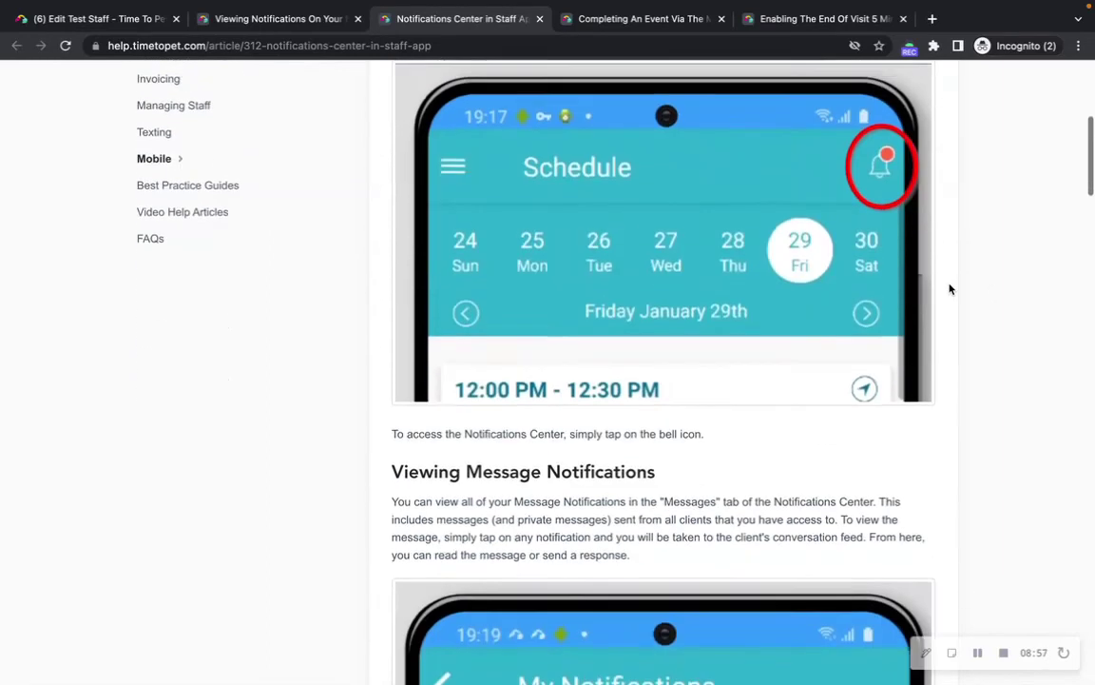
scroll(949, 289, down, 2)
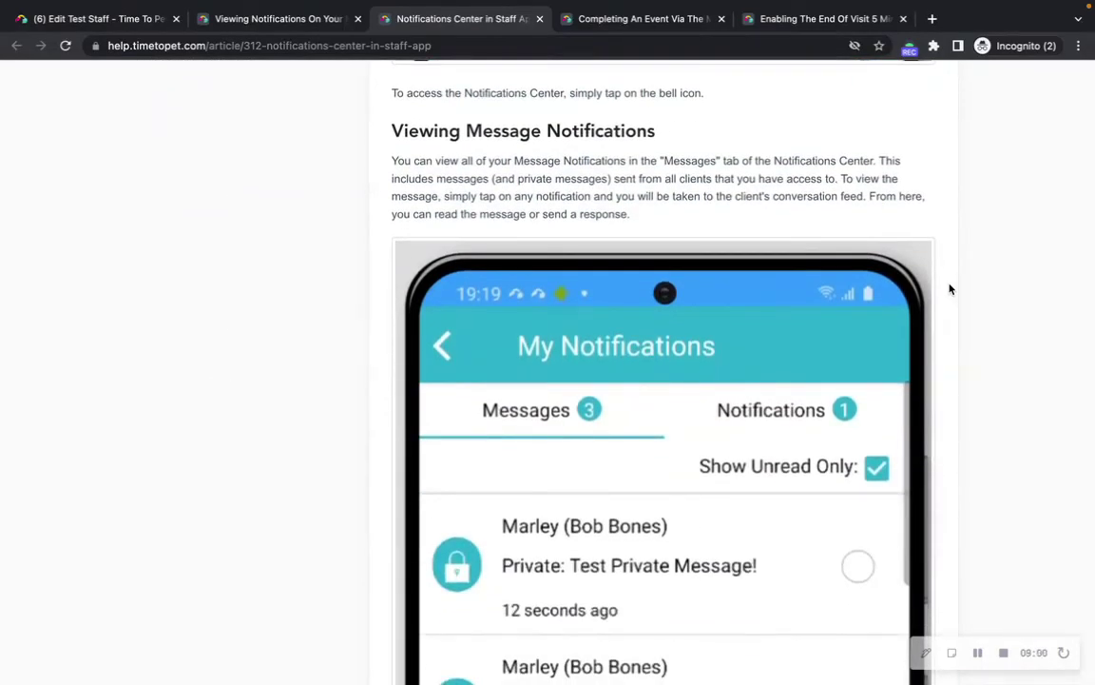
scroll(949, 289, down, 1)
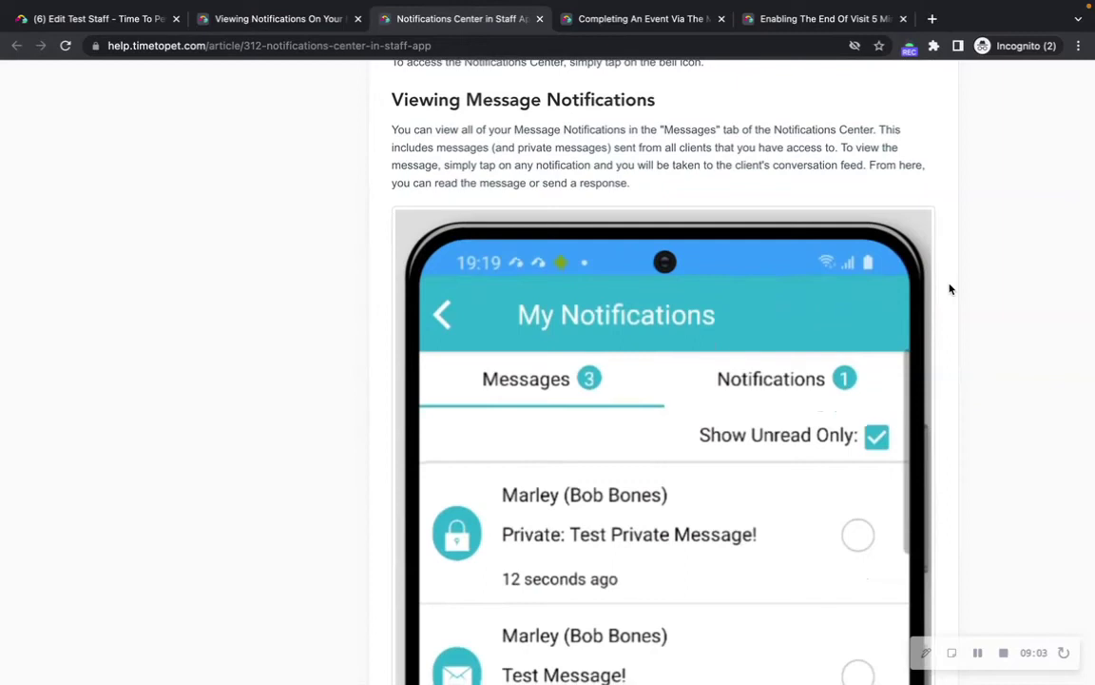
scroll(949, 289, down, 7)
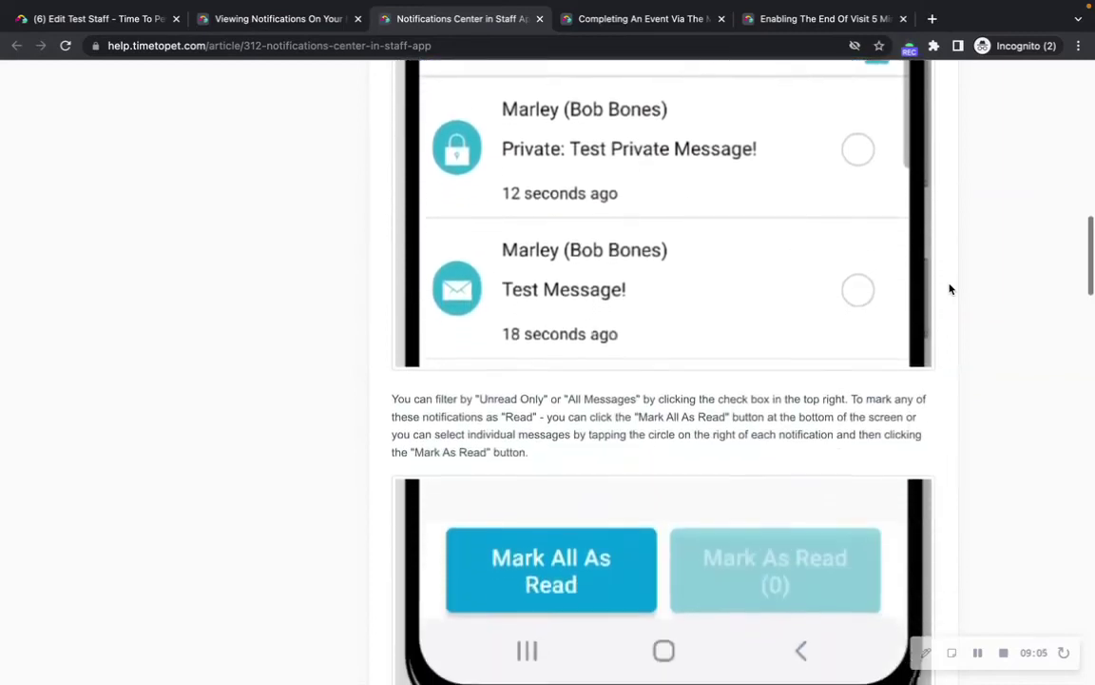
scroll(949, 289, down, 5)
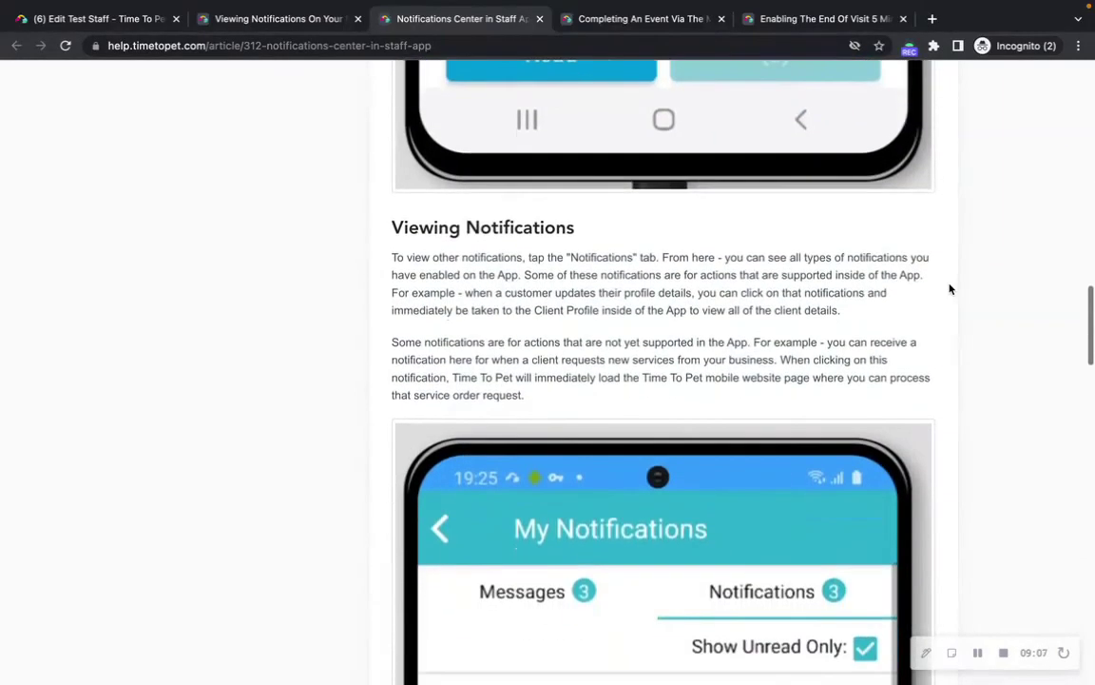
scroll(949, 289, down, 1)
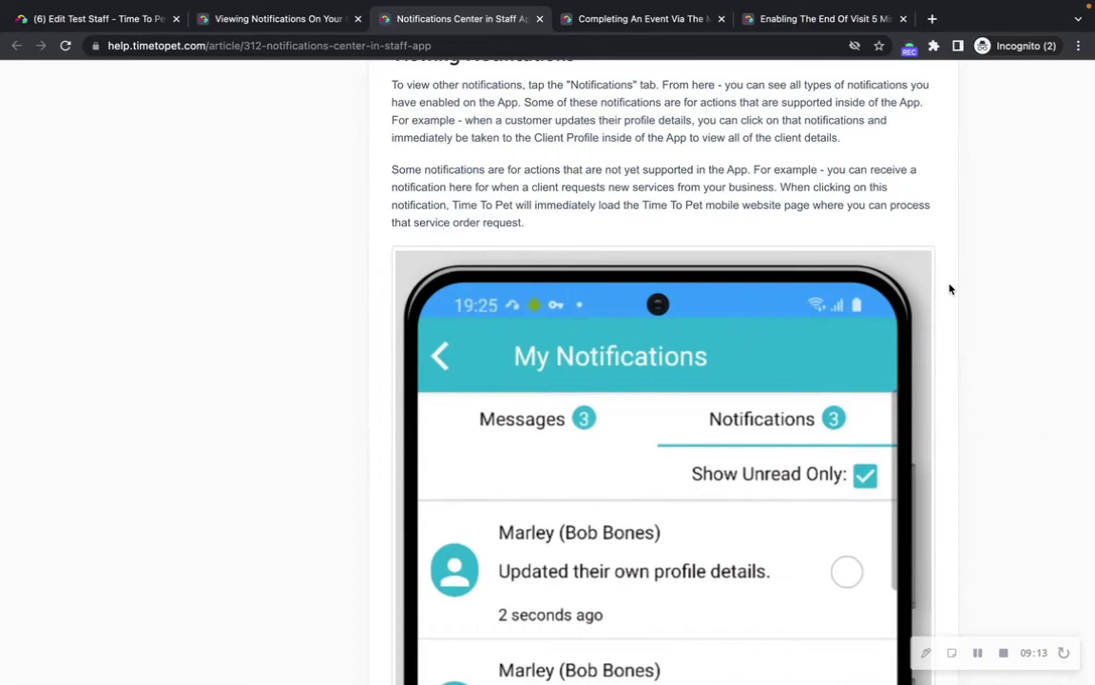
scroll(949, 289, down, 1)
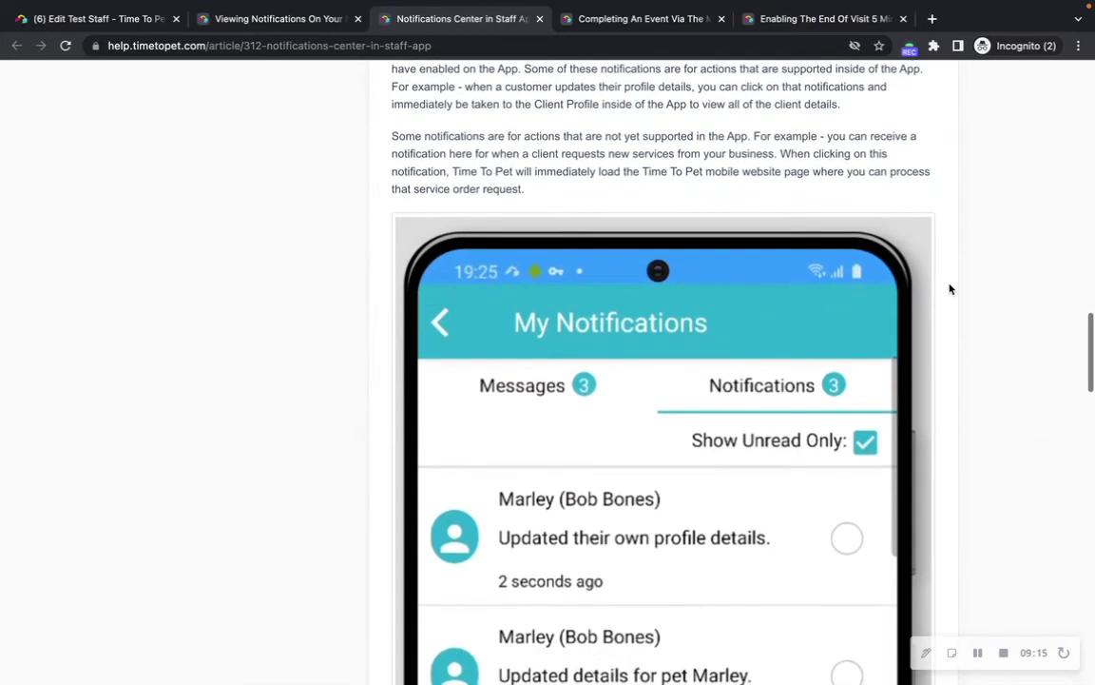
scroll(949, 290, down, 8)
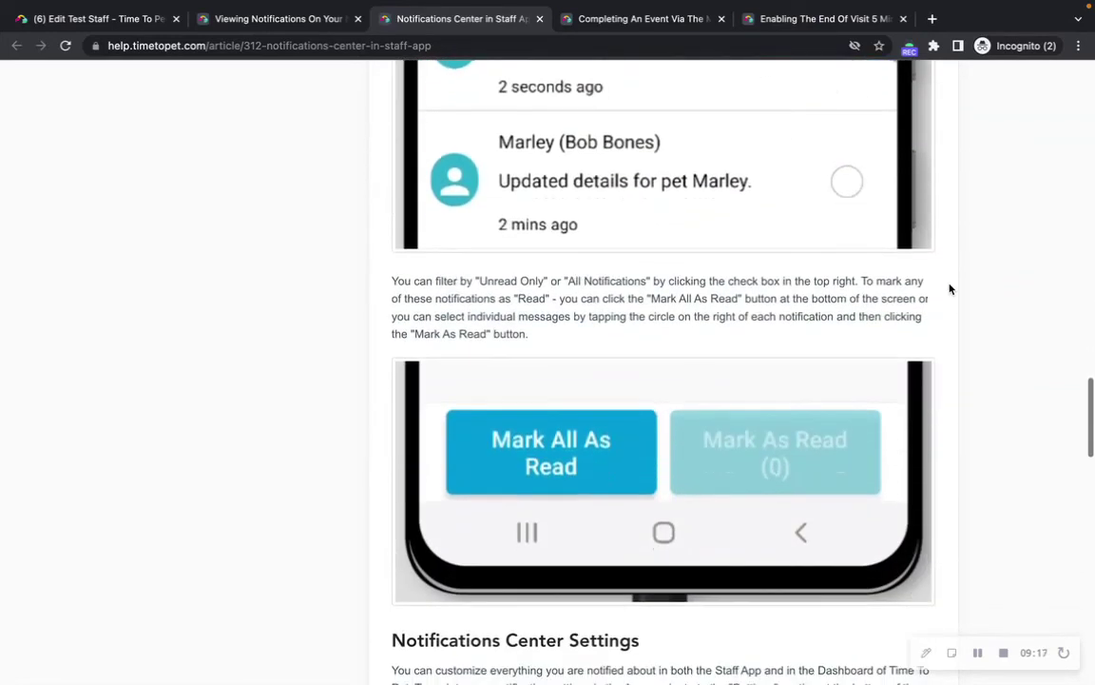
scroll(949, 289, down, 2)
scroll(949, 289, down, 5)
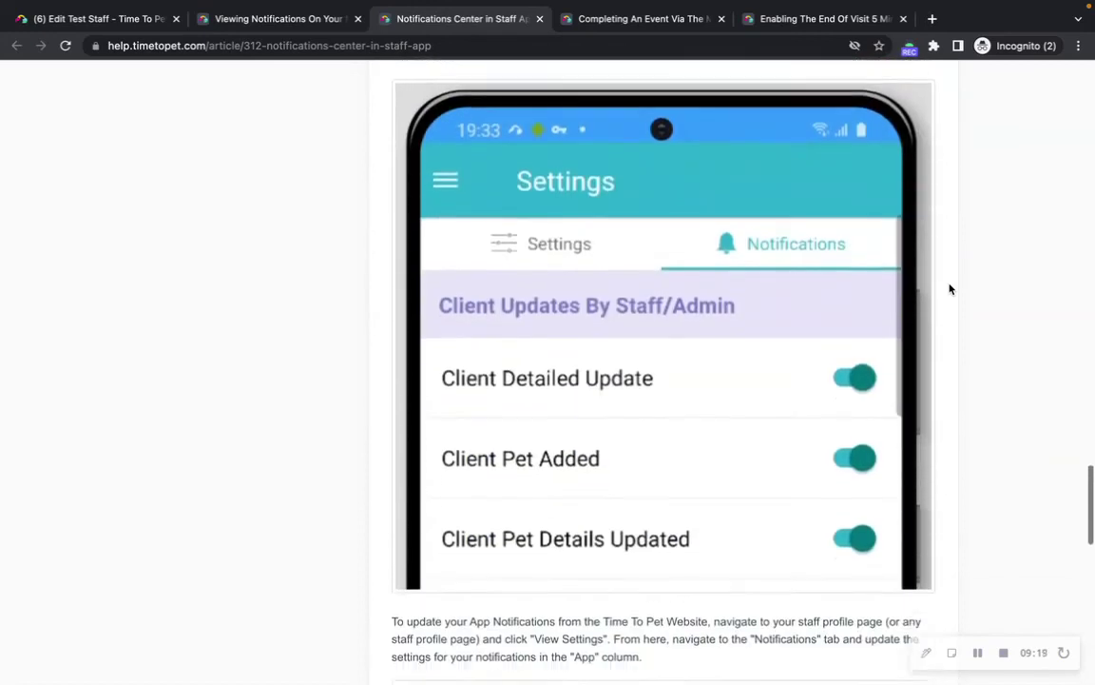
scroll(949, 289, down, 5)
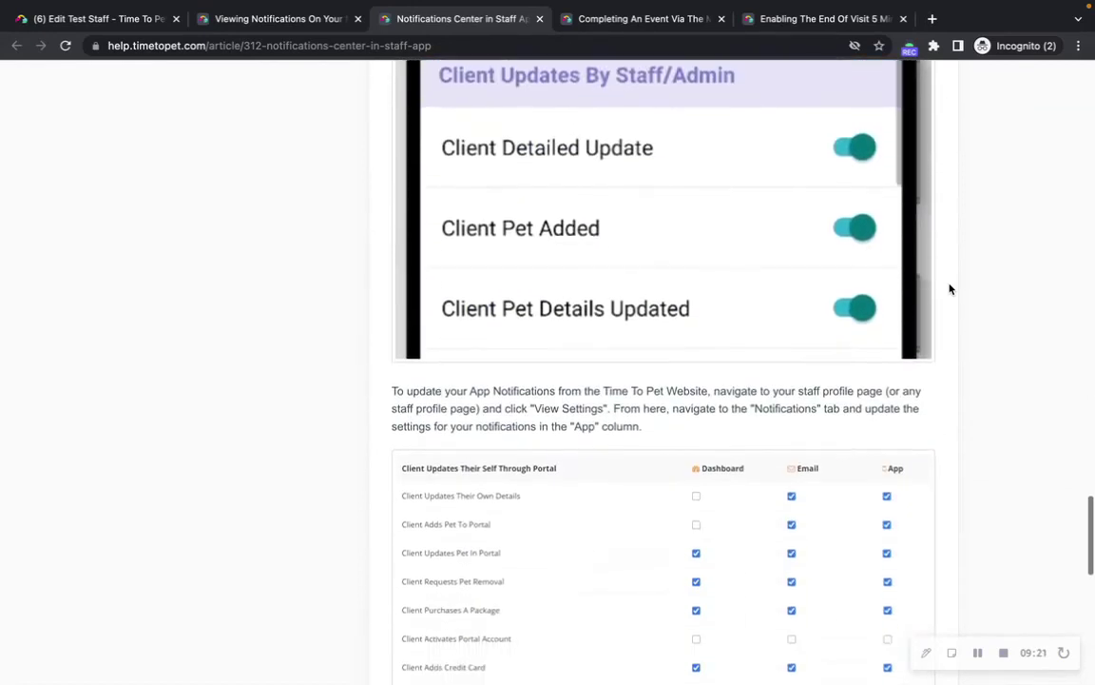
scroll(949, 289, down, 3)
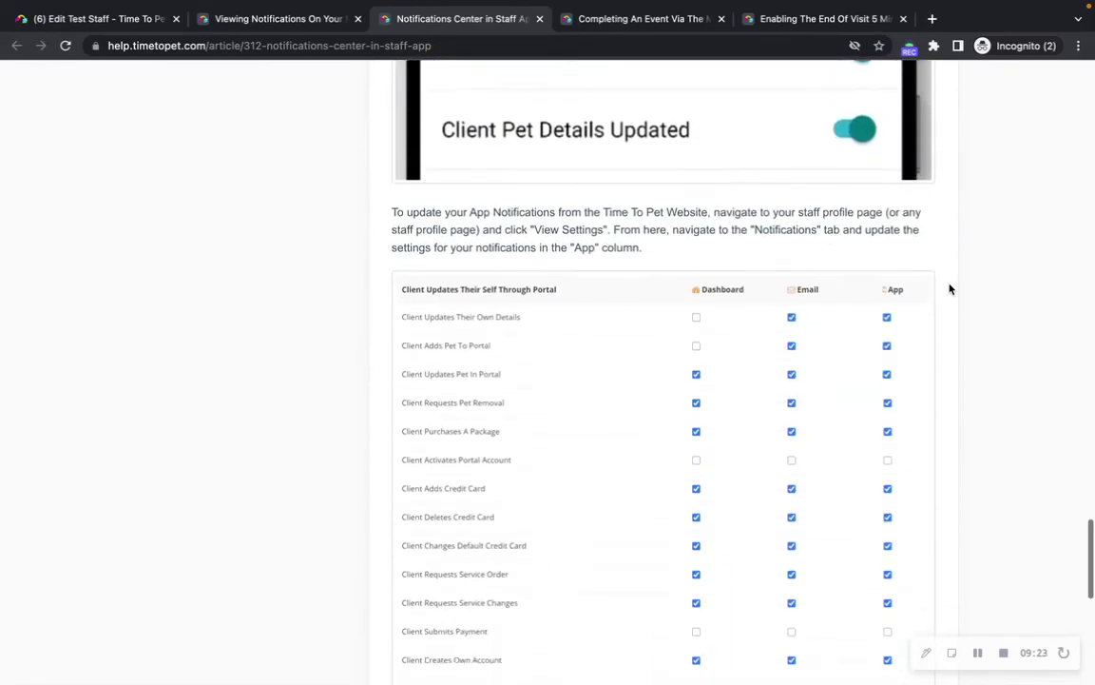
scroll(978, 251, down, 1)
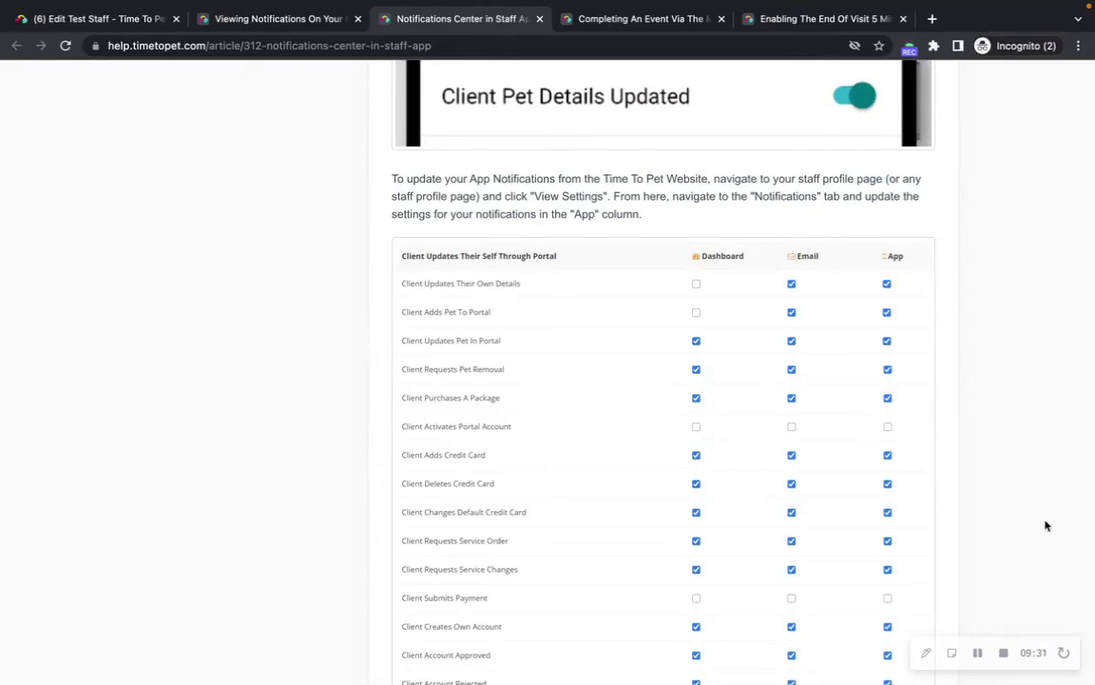
Leave the 5 Minute Warning article for 'Completing An Event Via The Mobile App'.
click(977, 653)
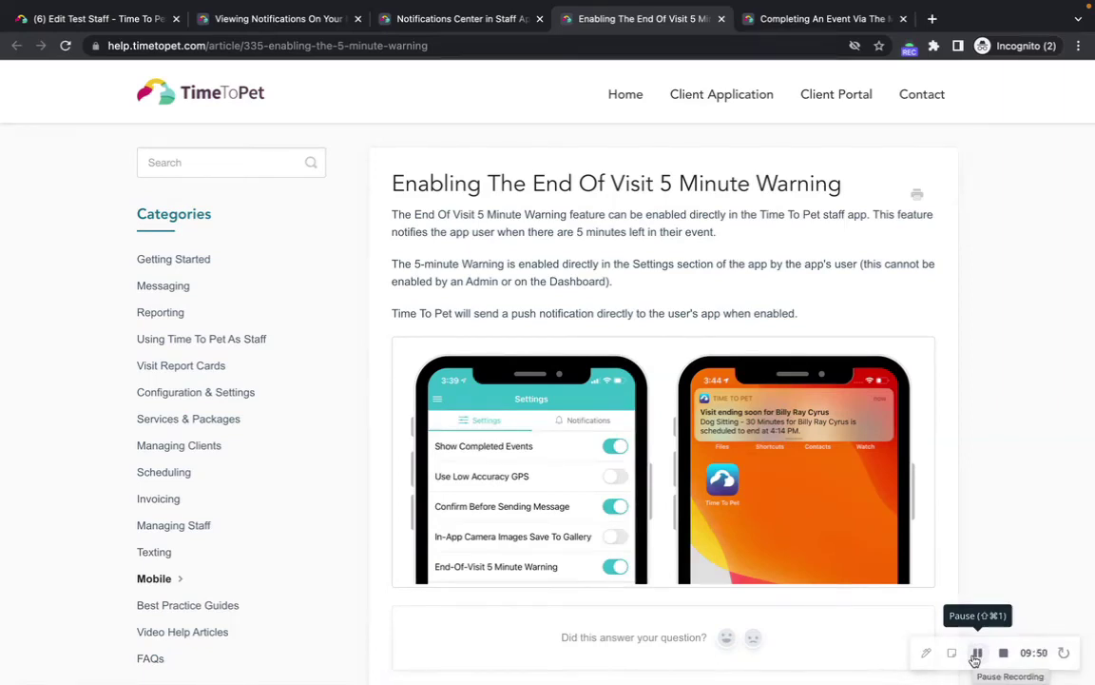
key(ctrl+Tab)
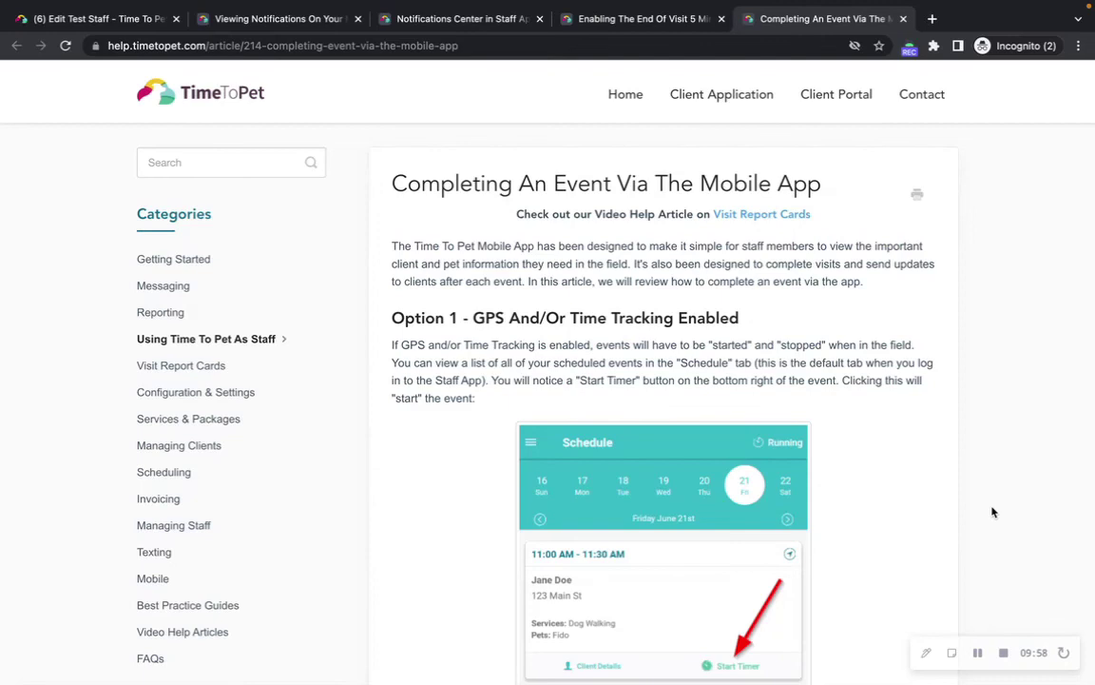
scroll(992, 513, down, 2)
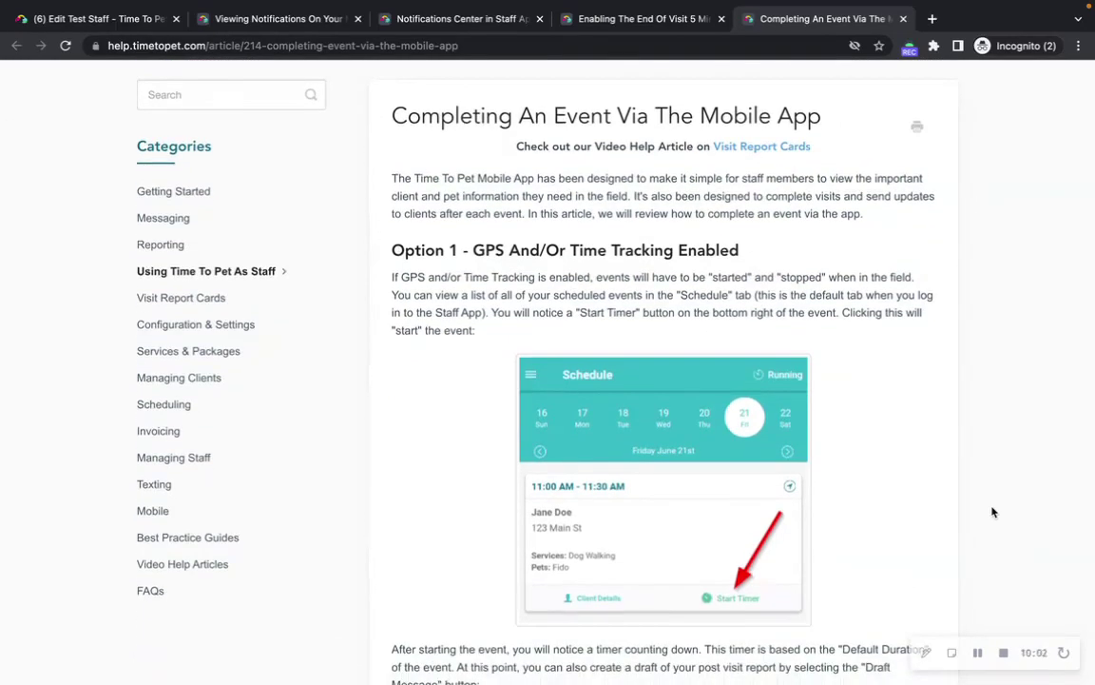
scroll(991, 512, down, 2)
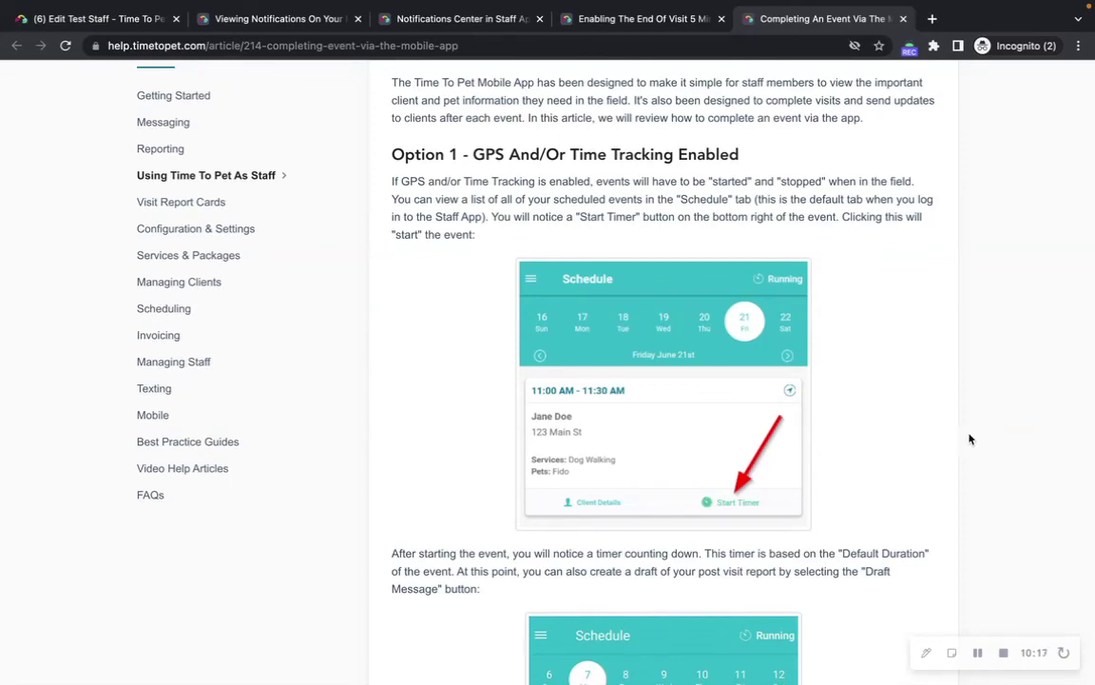
scroll(970, 439, down, 5)
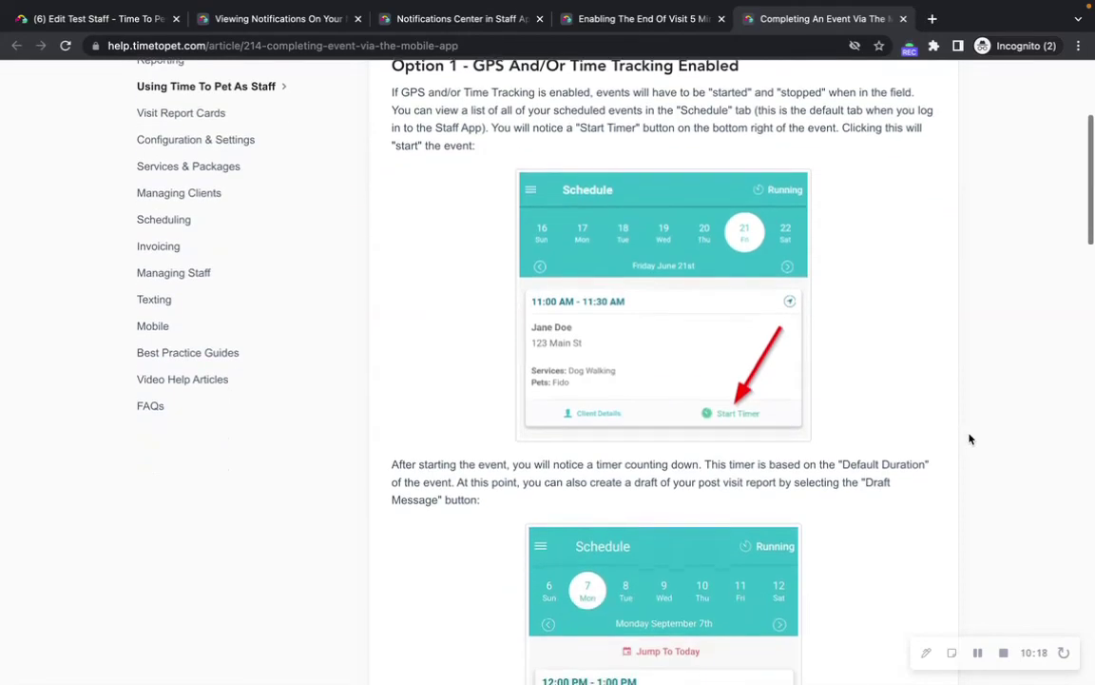
scroll(970, 439, down, 3)
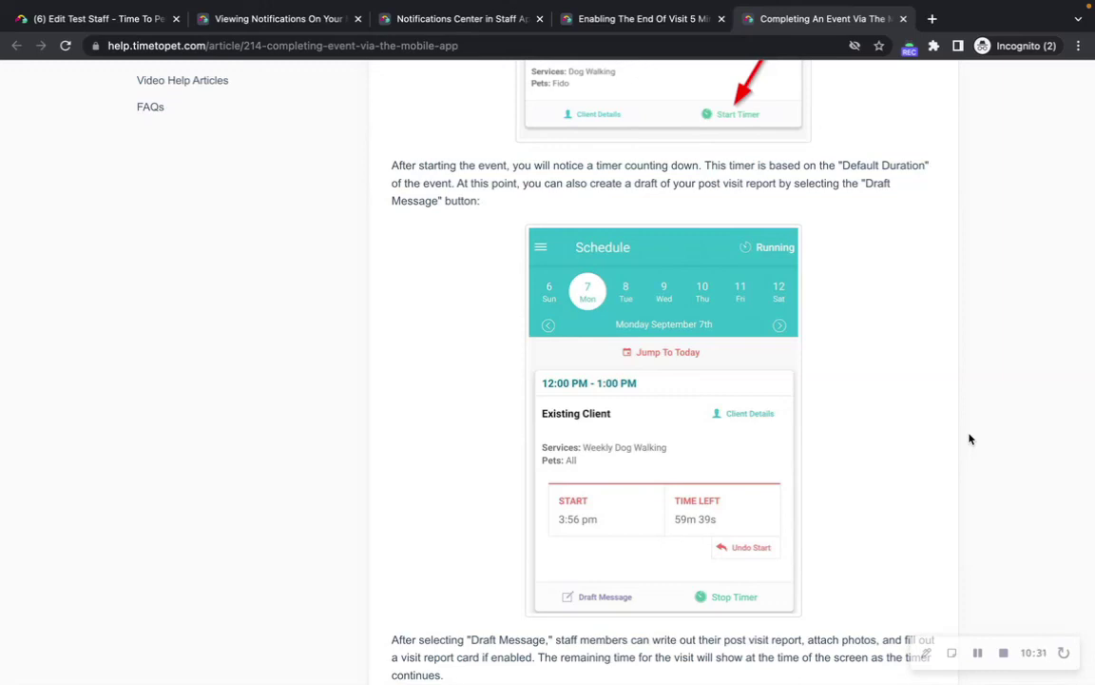
scroll(969, 438, down, 5)
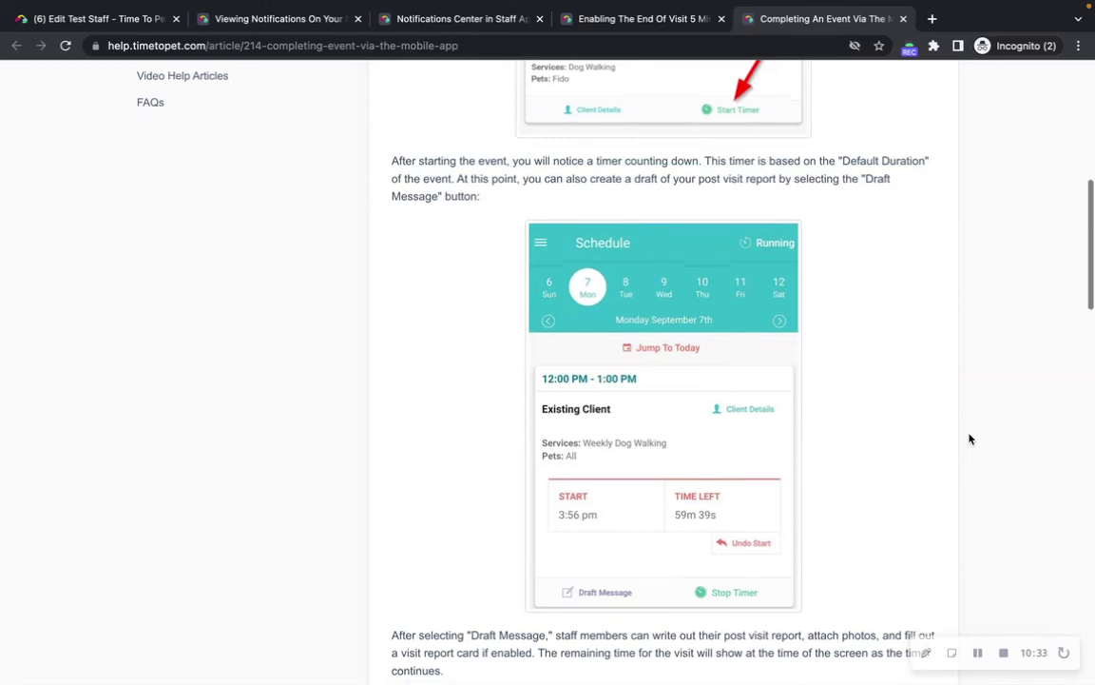
scroll(969, 439, down, 5)
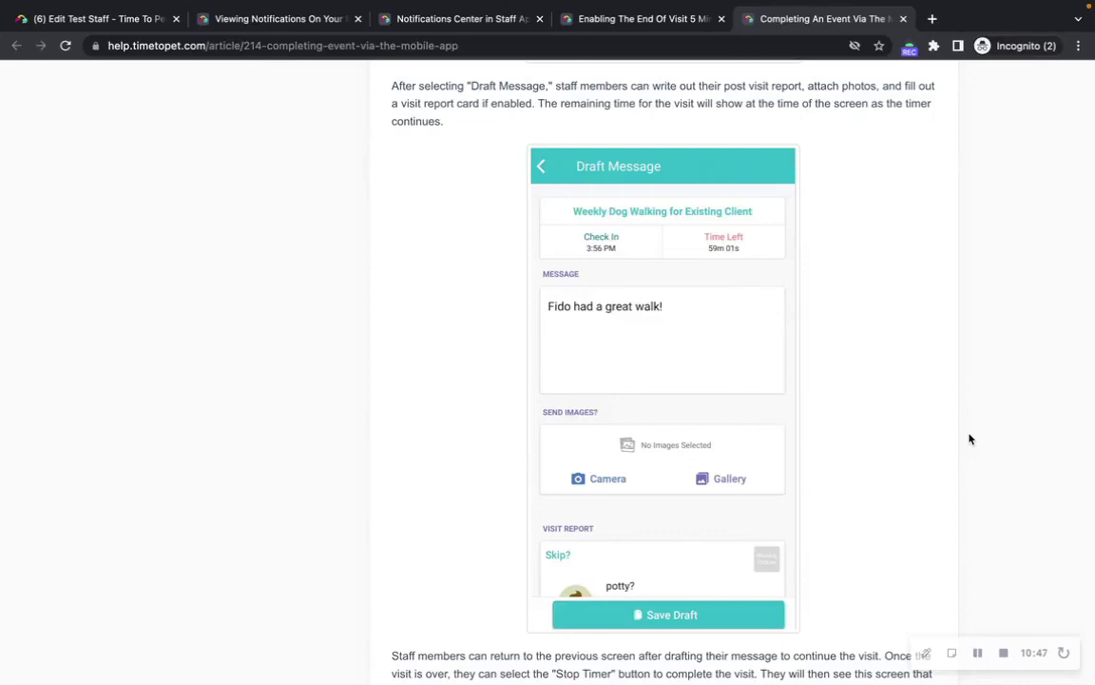
scroll(970, 438, down, 1)
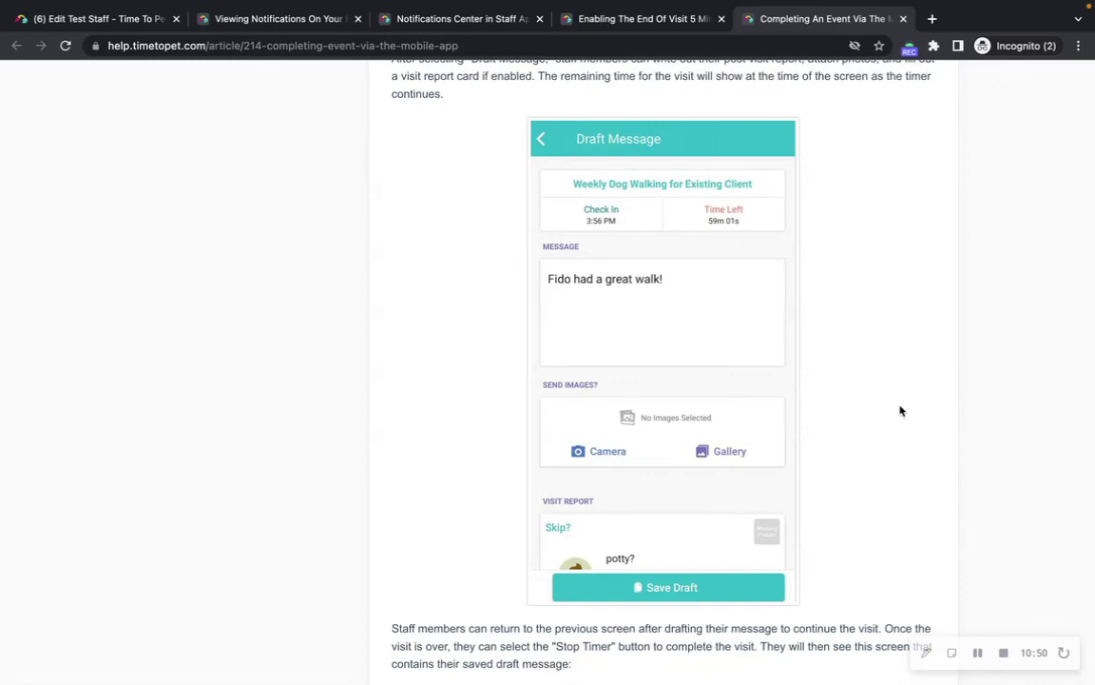
scroll(901, 410, down, 4)
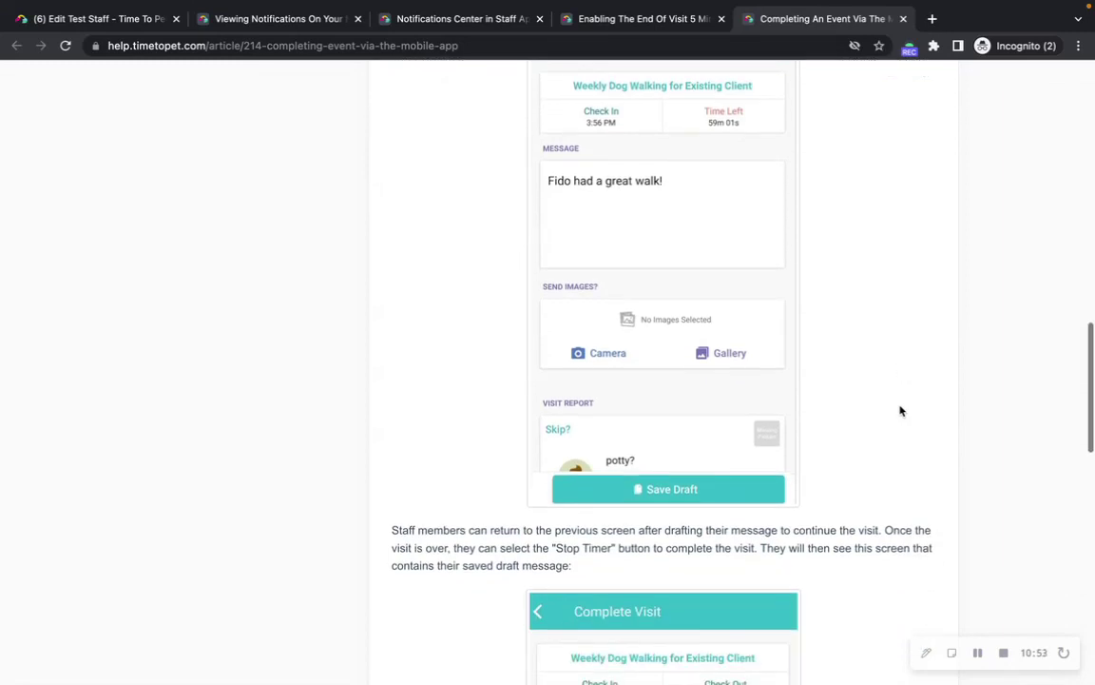
scroll(902, 410, down, 5)
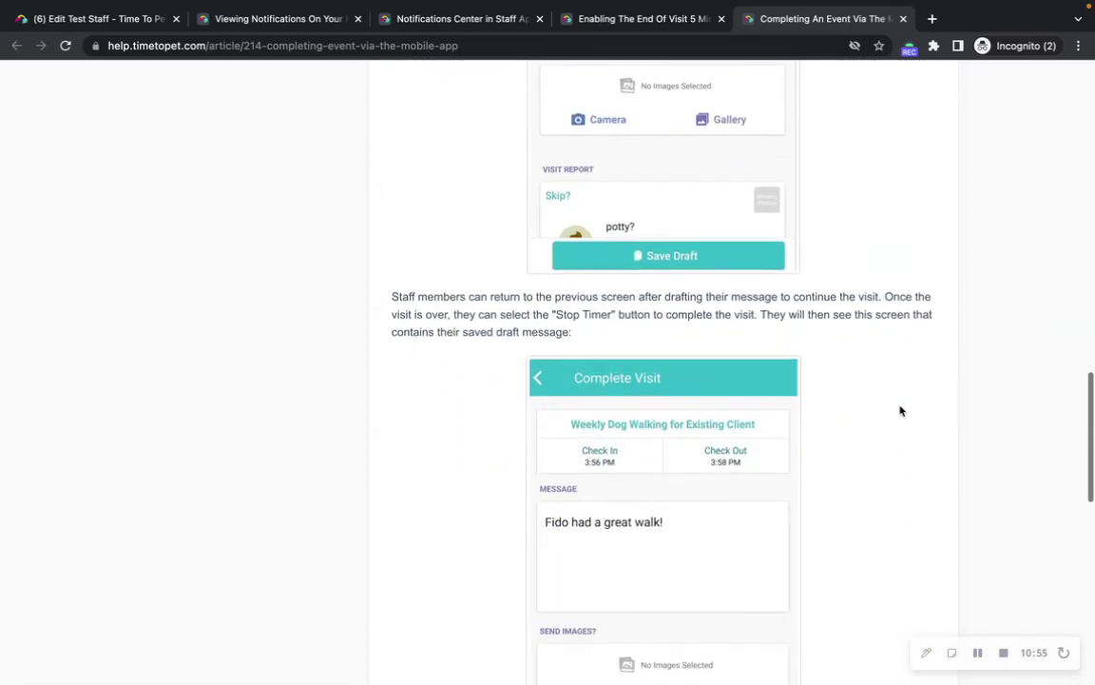
scroll(902, 411, down, 4)
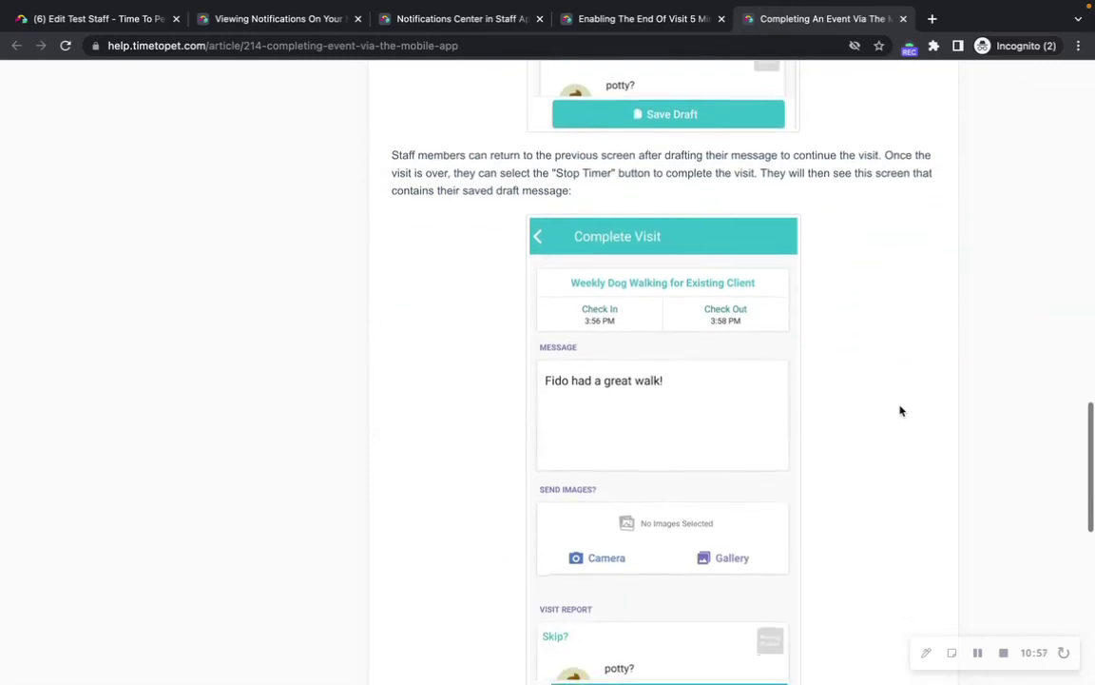